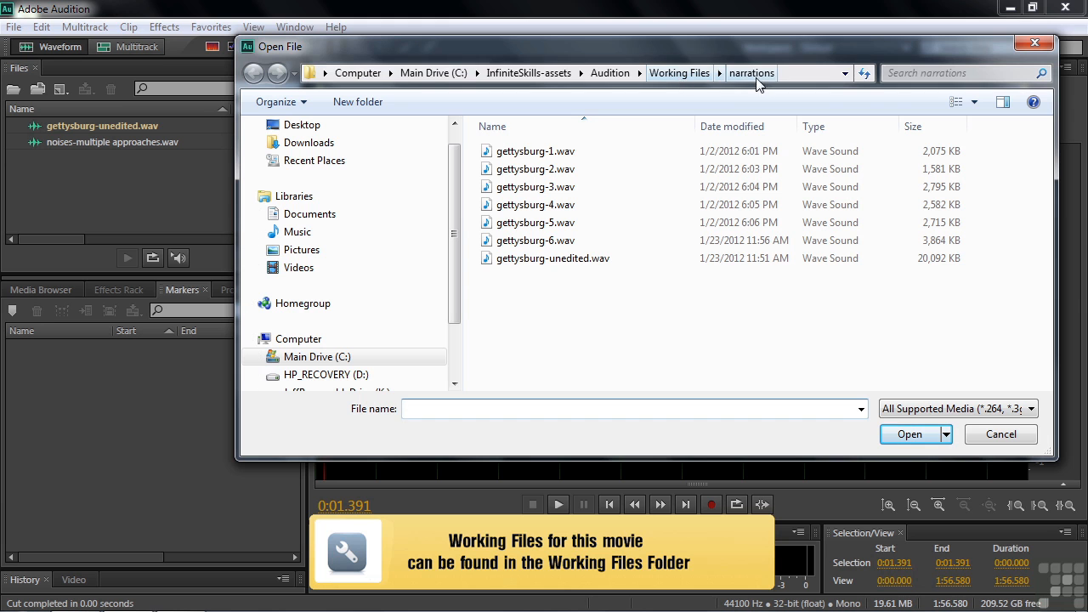
- Cancel the Open File dialog from Working Files > noises and open gettysburg-unedited.wav in the editor
{"action": "left_click", "coordinate": [672, 73]}
{"action": "double_click", "coordinate": [515, 223]}
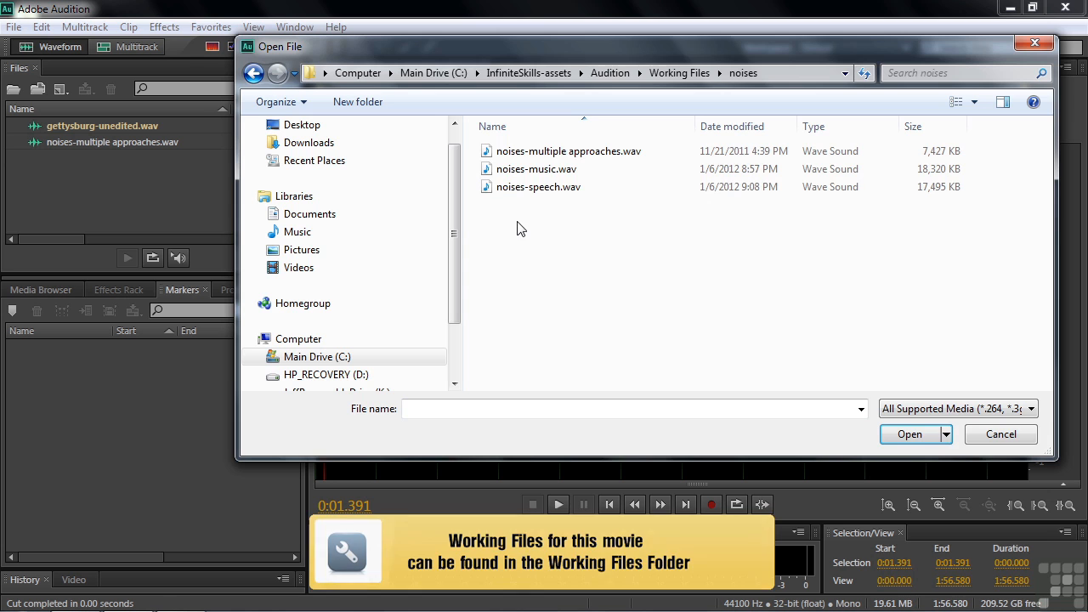
{"action": "left_click", "coordinate": [1000, 435]}
{"action": "double_click", "coordinate": [91, 125]}
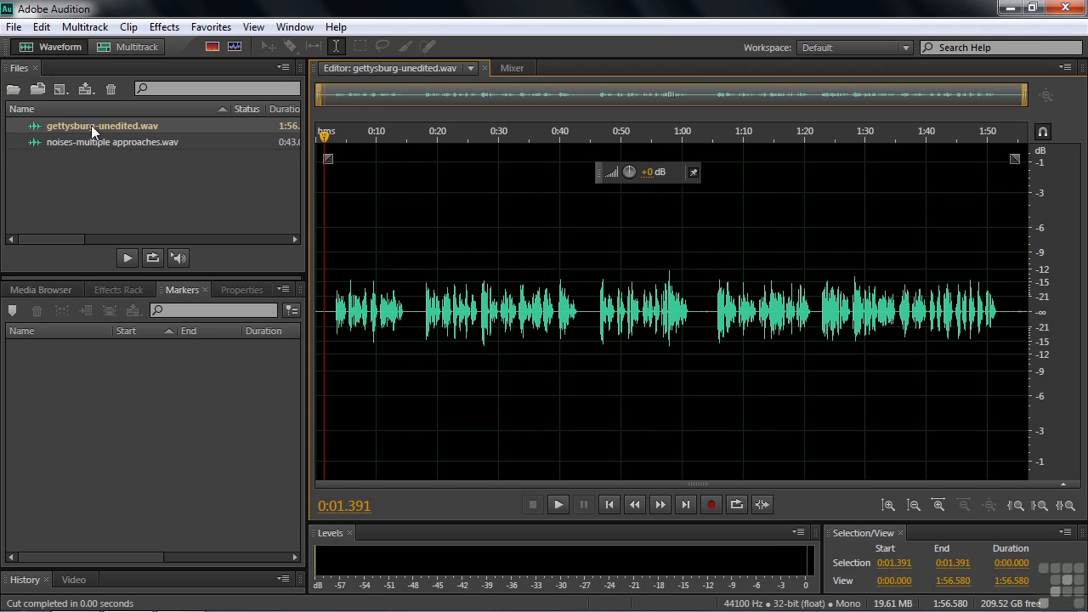
- Listen through the narration, then select the first phrase from 0:02.504 to 0:14.885
{"action": "left_click", "coordinate": [337, 306]}
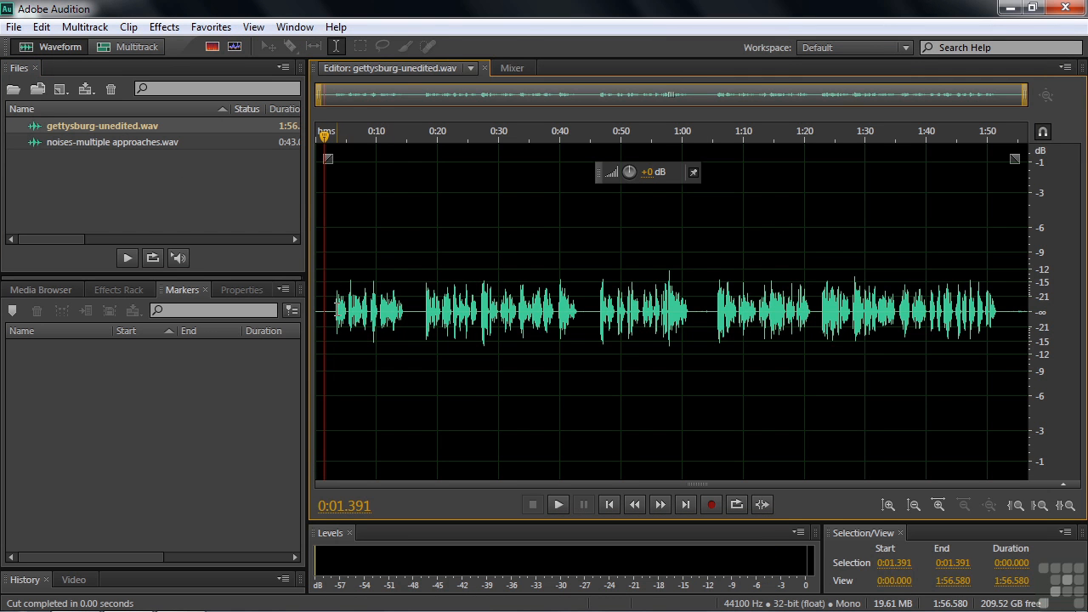
{"action": "key", "text": "space"}
{"action": "key", "text": "space"}
{"action": "left_click", "coordinate": [386, 309]}
{"action": "key", "text": "space"}
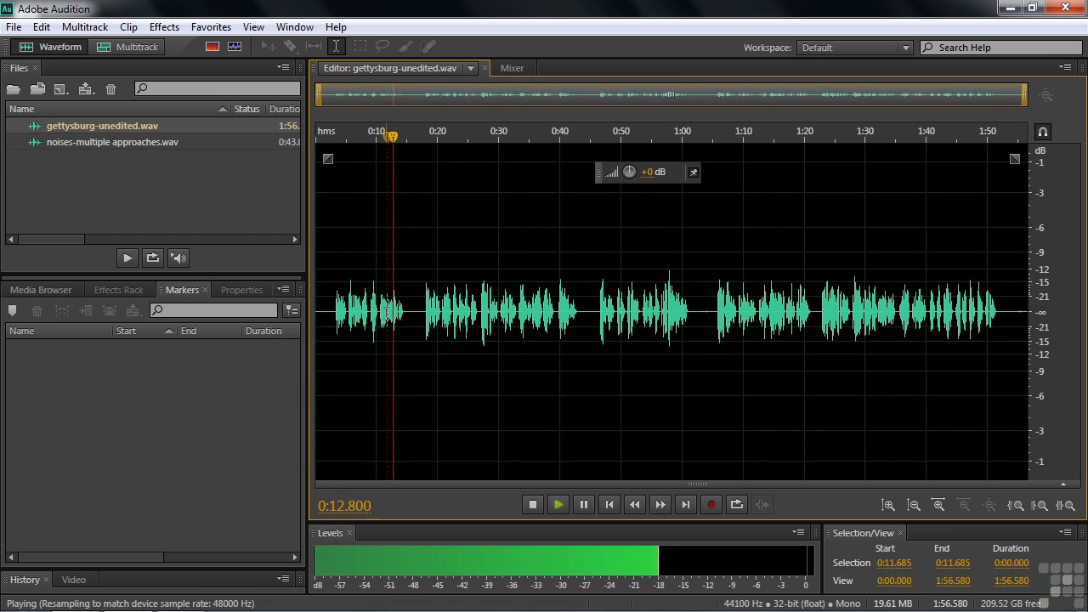
{"action": "key", "text": "space"}
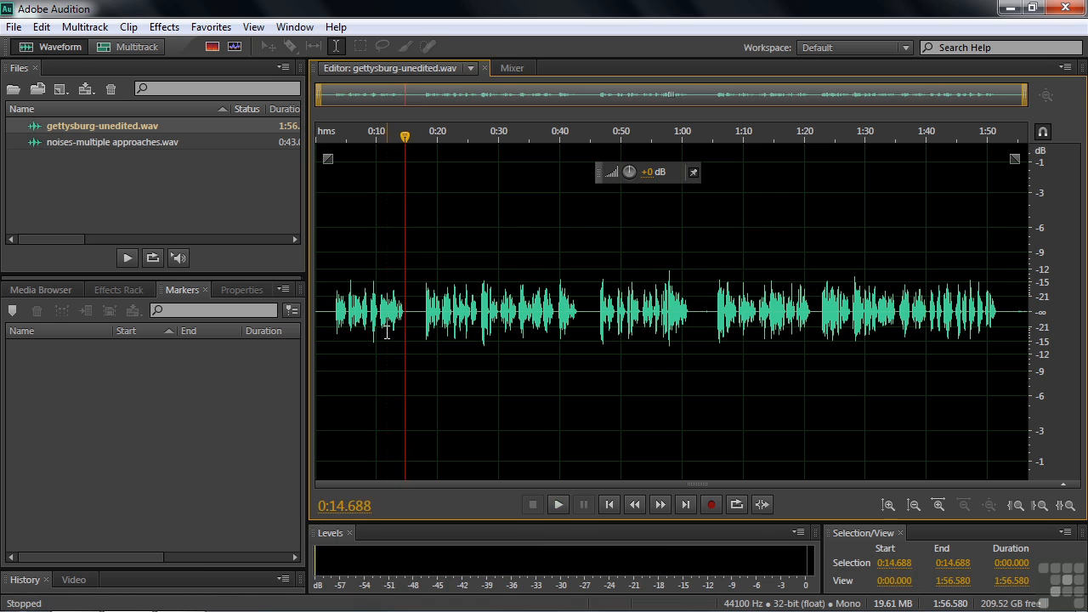
{"action": "left_click", "coordinate": [331, 309]}
{"action": "left_click_drag", "start_coordinate": [331, 309], "coordinate": [406, 312]}
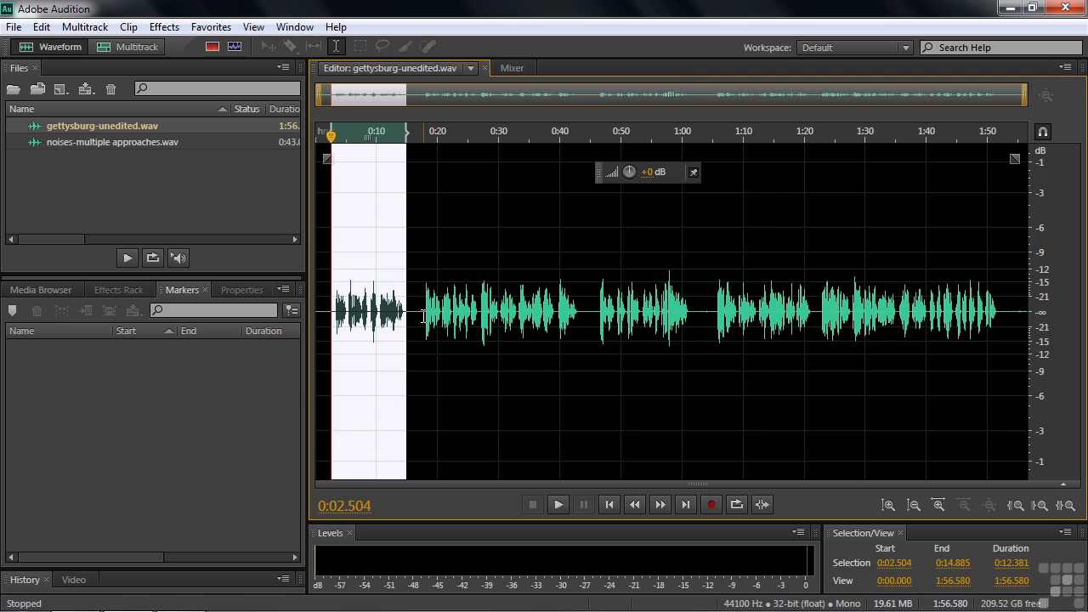
- Cut the selected phrase with Edit > Cut, leaving a 1:44.198 recording, and reopen the Edit menu
{"action": "left_click", "coordinate": [41, 26]}
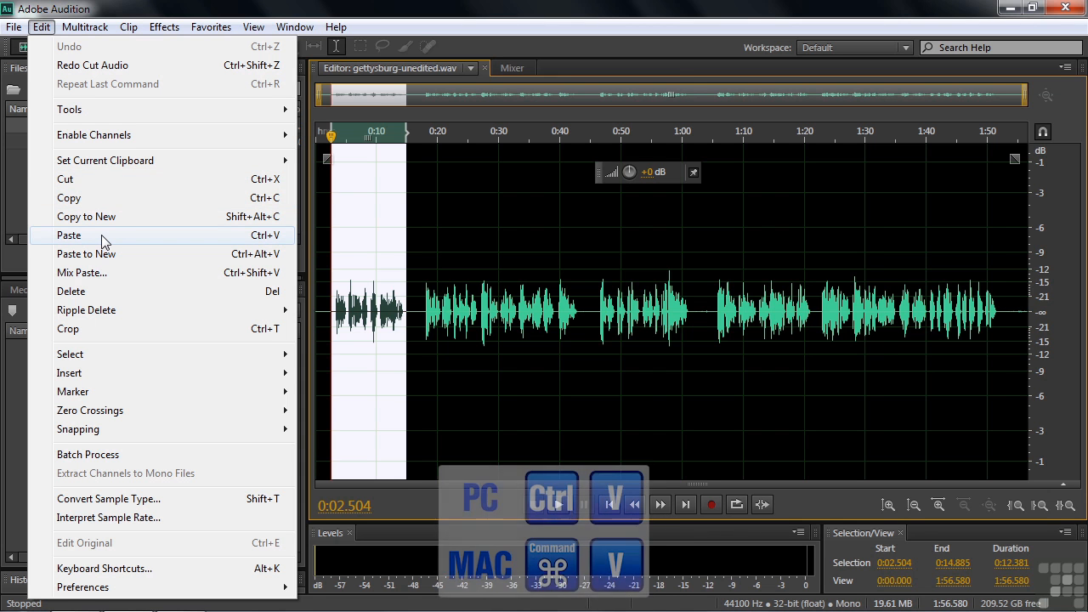
{"action": "left_click", "coordinate": [98, 179]}
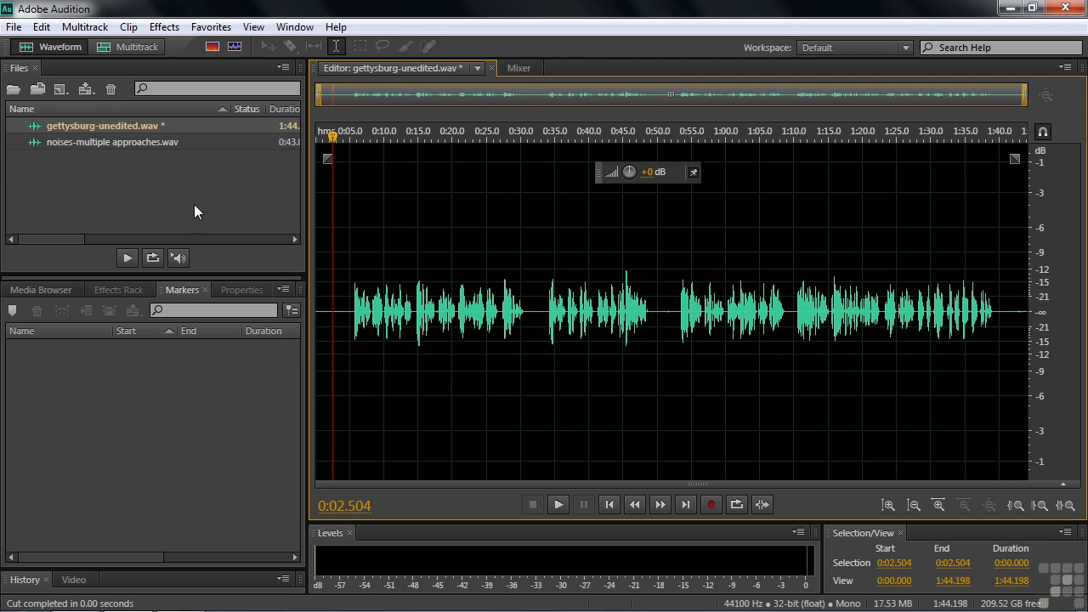
{"action": "left_click", "coordinate": [42, 27]}
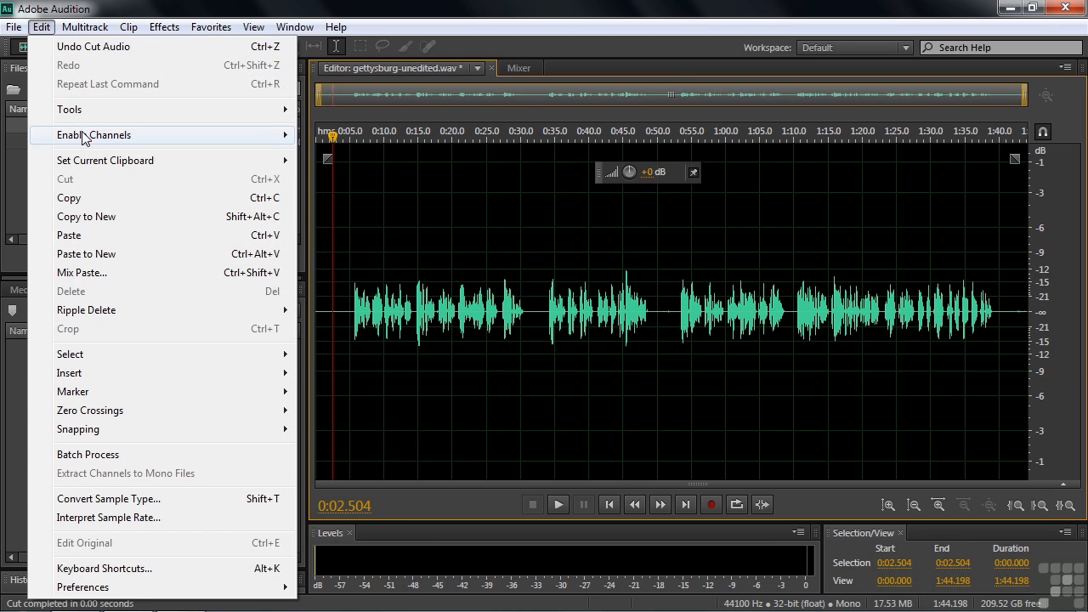
{"action": "mouse_move", "coordinate": [90, 163]}
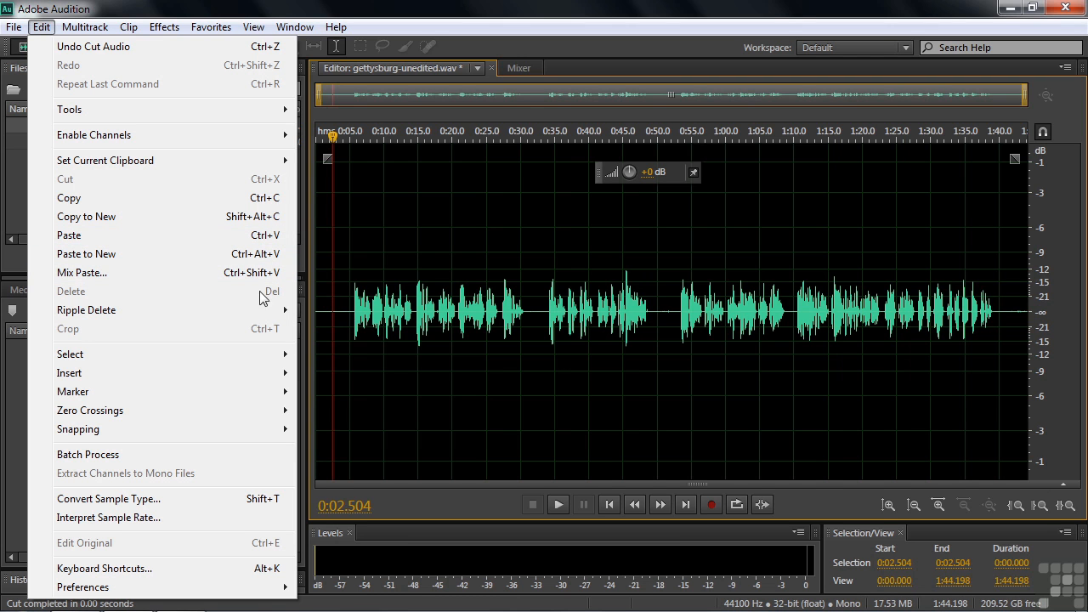
- Paste the cut phrase into a new 0:12.381 file, Untitled 1, and play it back to check
{"action": "left_click", "coordinate": [86, 254]}
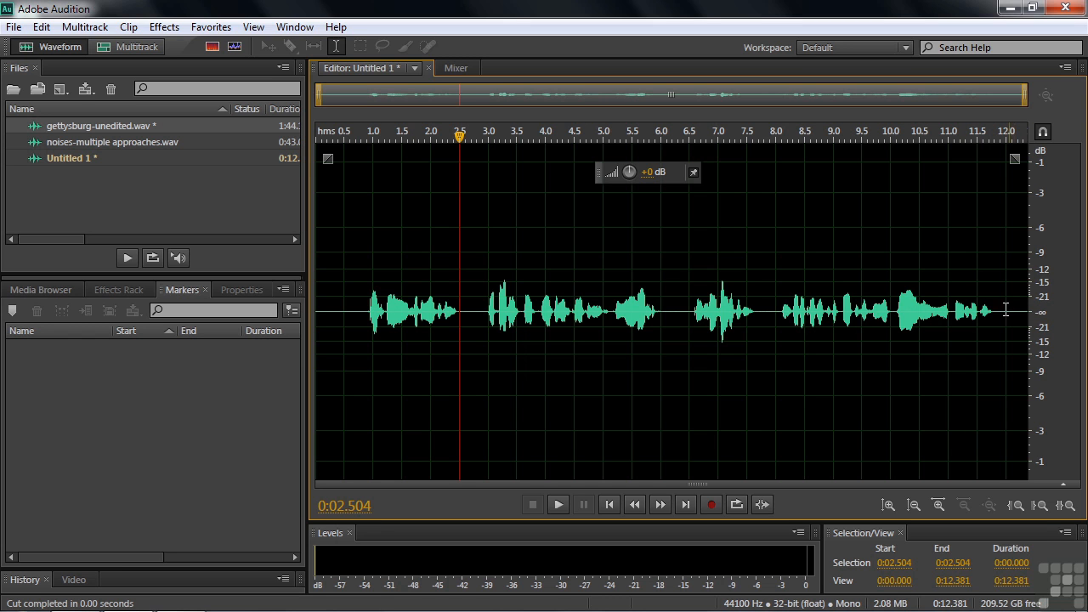
{"action": "left_click", "coordinate": [366, 310]}
{"action": "key", "text": "space"}
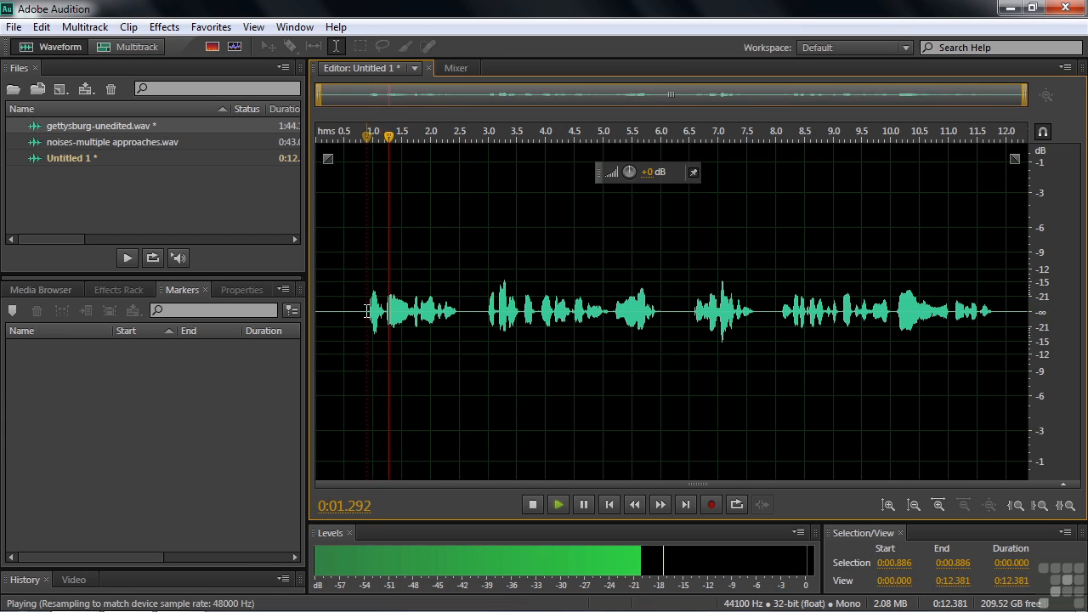
{"action": "key", "text": "space"}
{"action": "left_click", "coordinate": [938, 317]}
{"action": "key", "text": "space"}
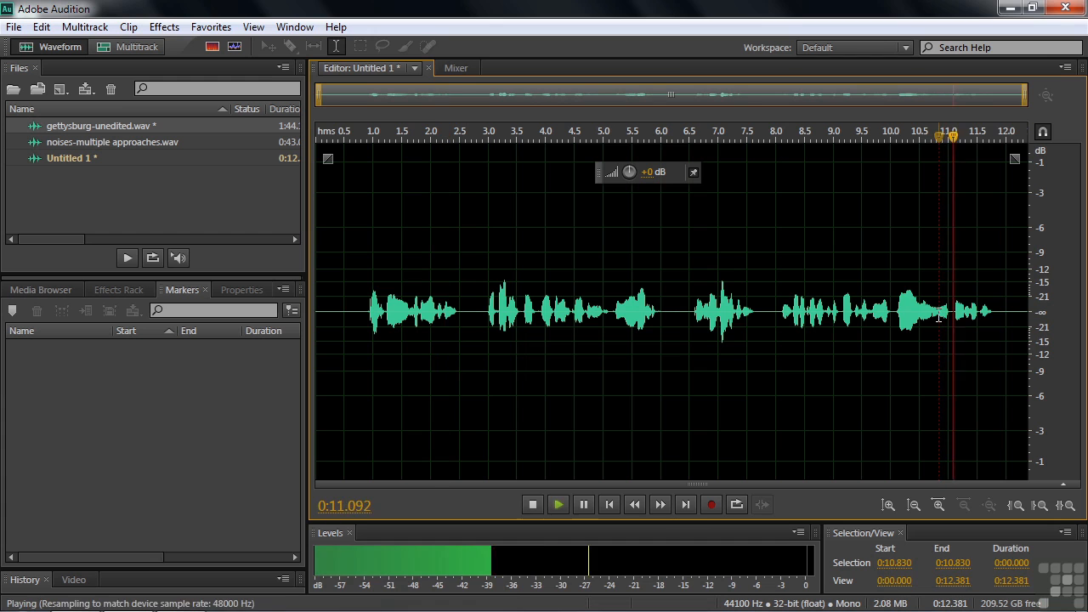
{"action": "key", "text": "space"}
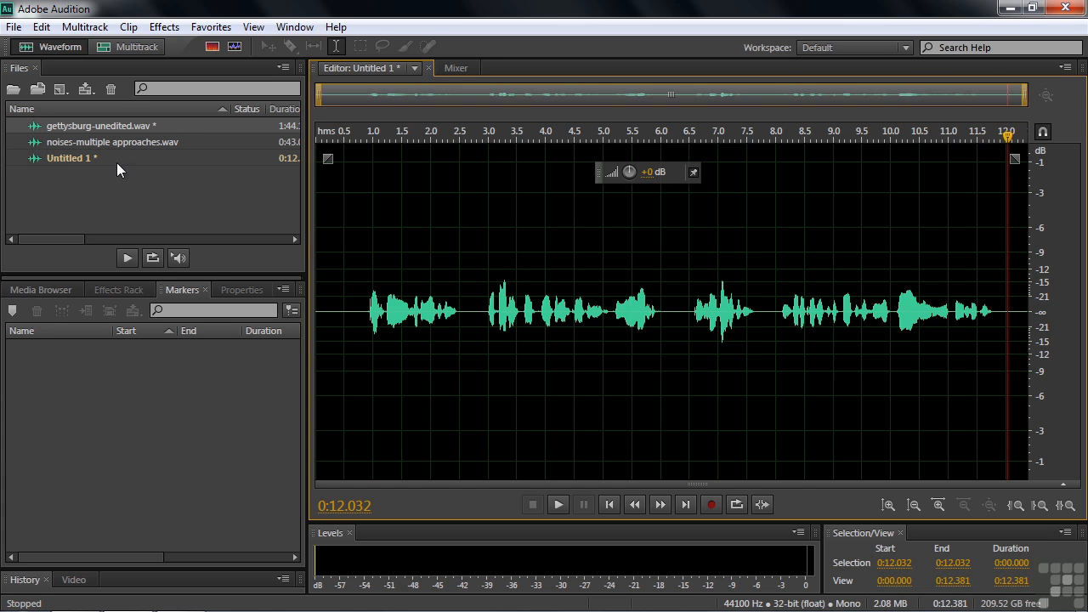
- Close Untitled 1 without saving
{"action": "left_click", "coordinate": [52, 158]}
{"action": "key", "text": "ctrl+w"}
{"action": "left_click", "coordinate": [568, 333]}
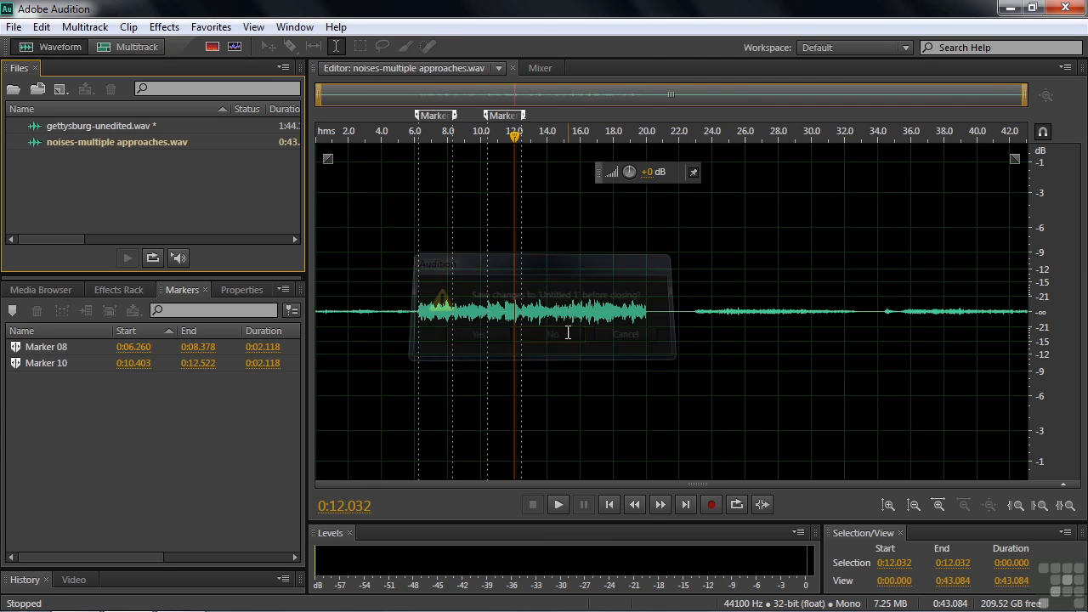
- Undo the cut in gettysburg-unedited.wav, copy 0:02.225–0:14.885, and paste it into a new file
{"action": "double_click", "coordinate": [55, 126]}
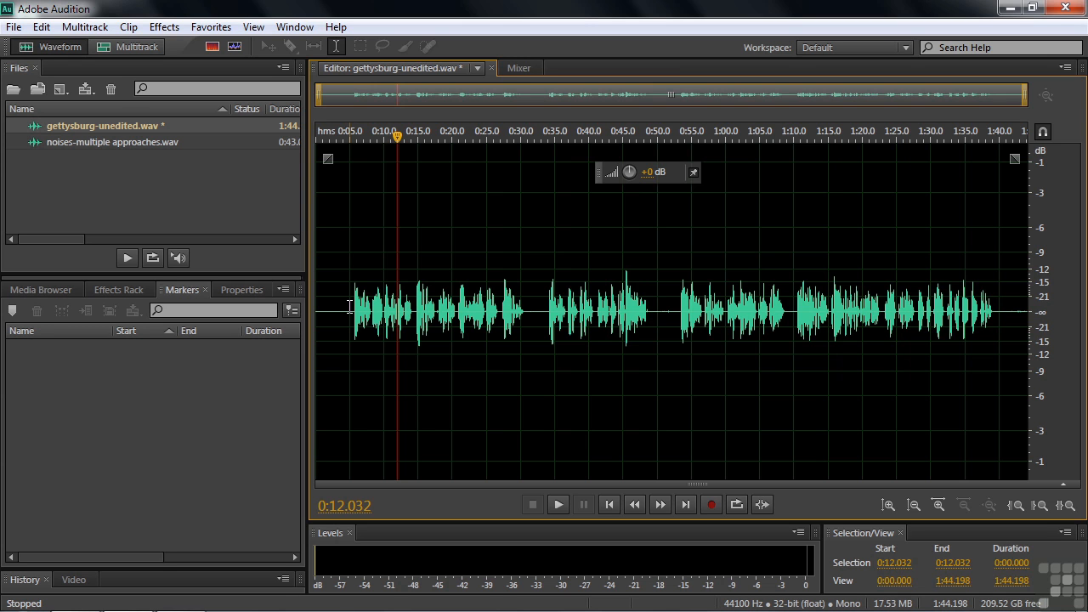
{"action": "key", "text": "ctrl+z"}
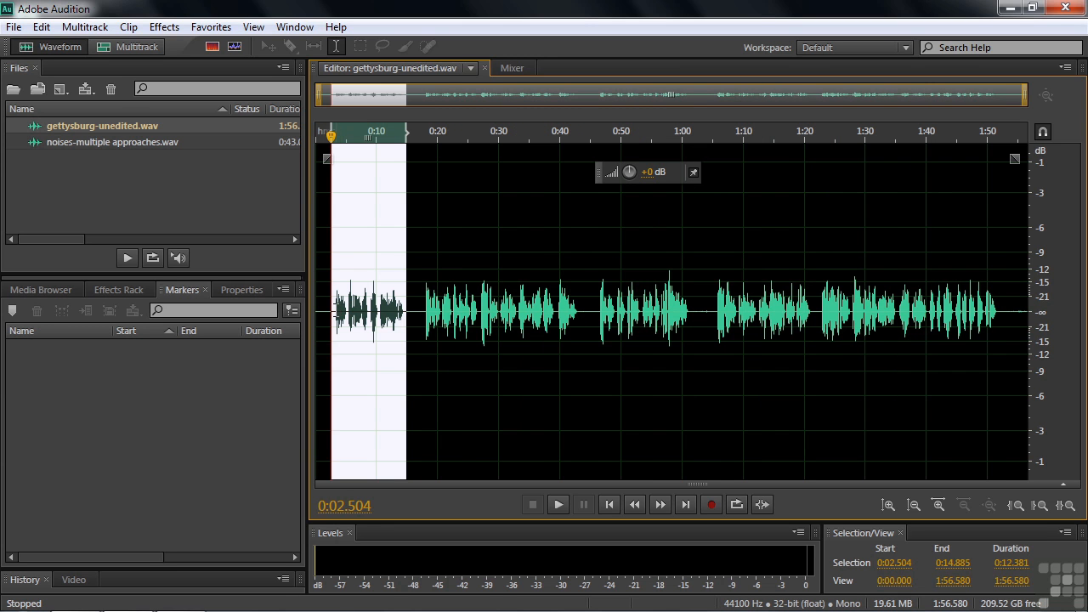
{"action": "left_click", "coordinate": [325, 309]}
{"action": "left_click_drag", "start_coordinate": [329, 310], "coordinate": [406, 312]}
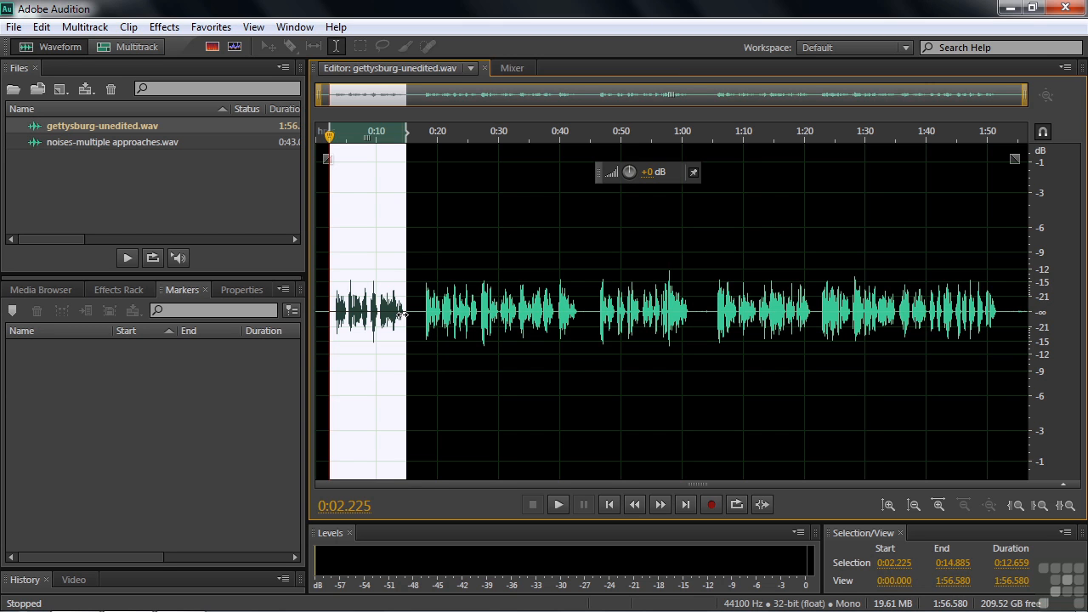
{"action": "key", "text": "ctrl+c"}
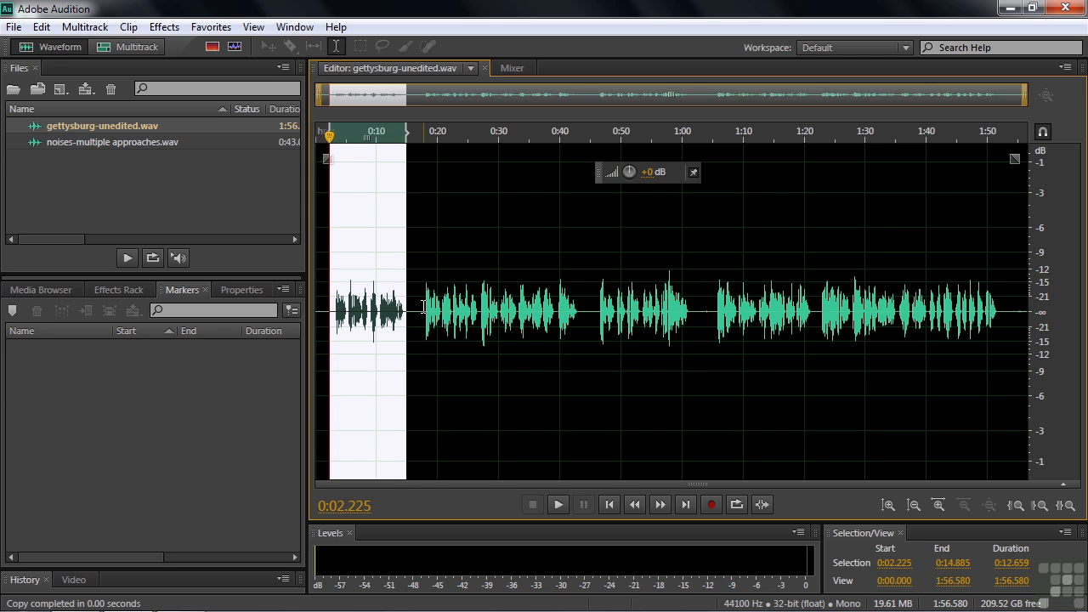
{"action": "left_click", "coordinate": [42, 27]}
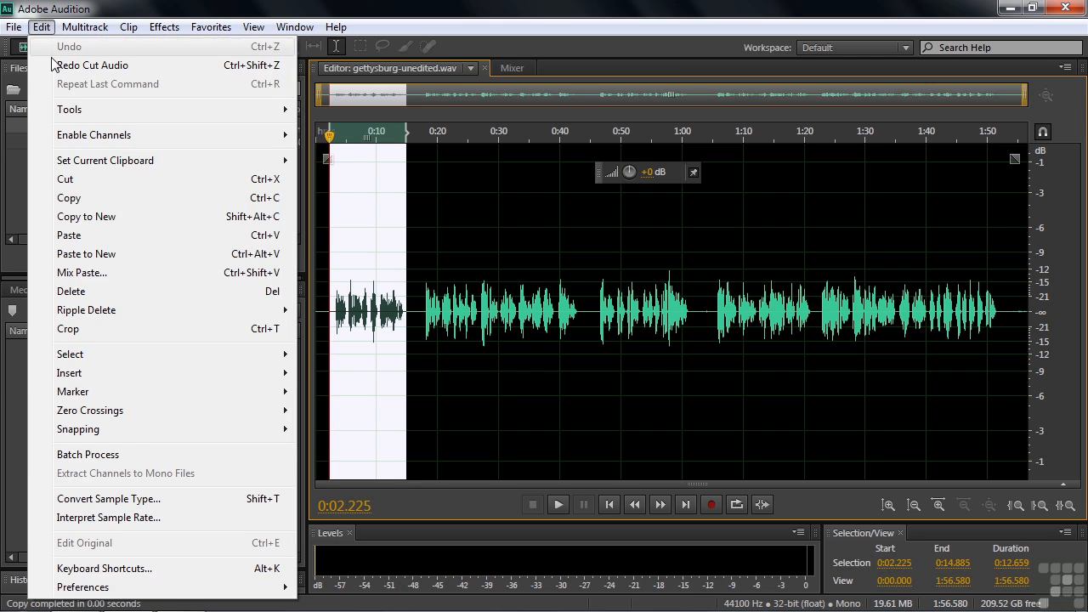
{"action": "left_click", "coordinate": [88, 253]}
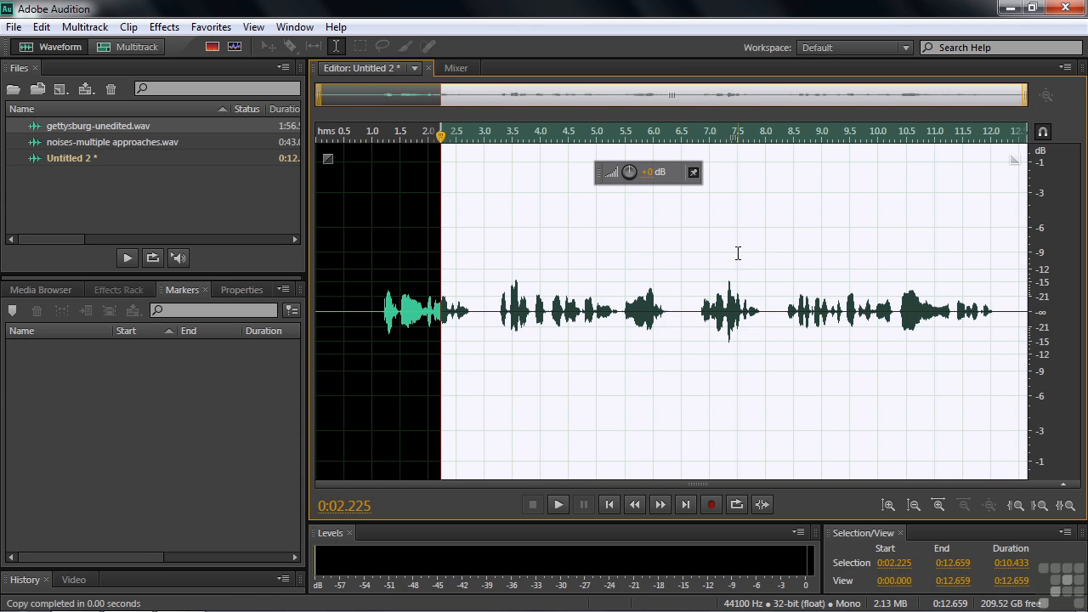
- Close Untitled 2 without saving
{"action": "left_click", "coordinate": [373, 308]}
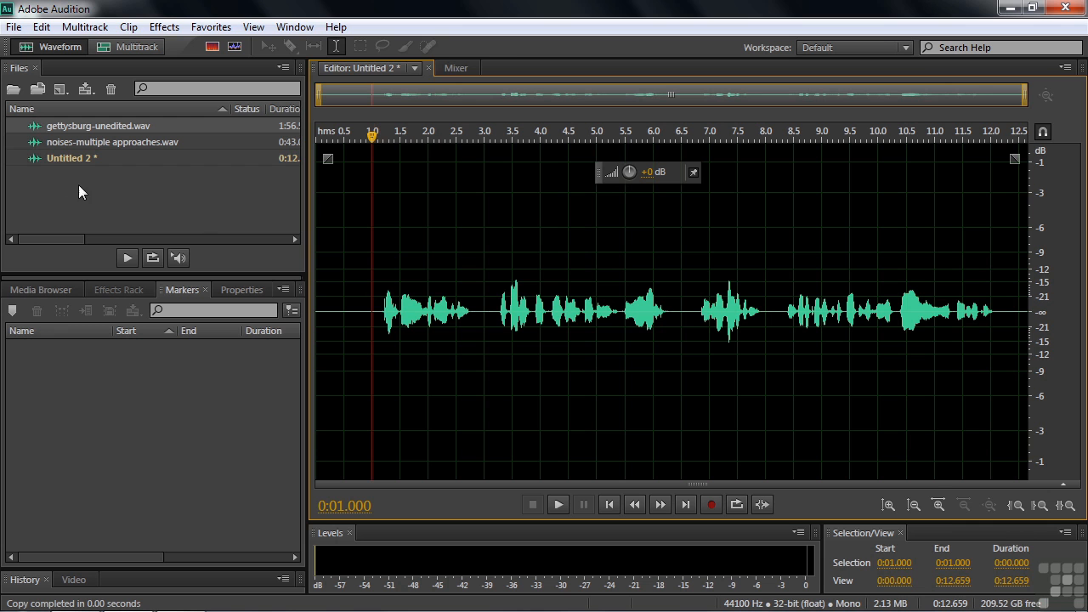
{"action": "left_click", "coordinate": [52, 158]}
{"action": "key", "text": "ctrl+w"}
{"action": "left_click", "coordinate": [553, 334]}
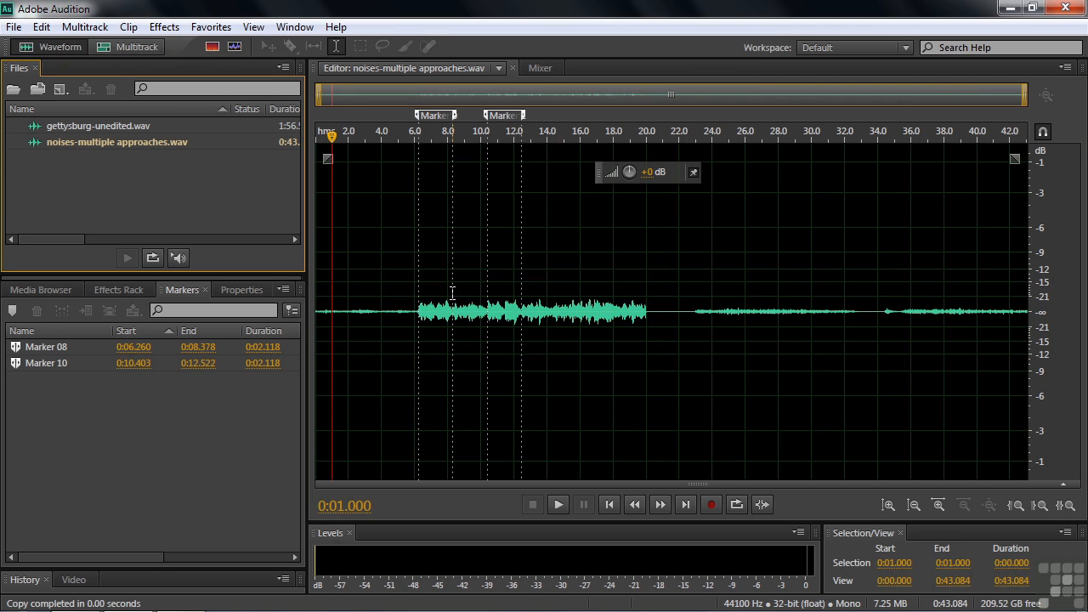
- Select the phrase 0:02.782–0:14.885 in gettysburg-unedited.wav and open the Edit menu
{"action": "double_click", "coordinate": [60, 124]}
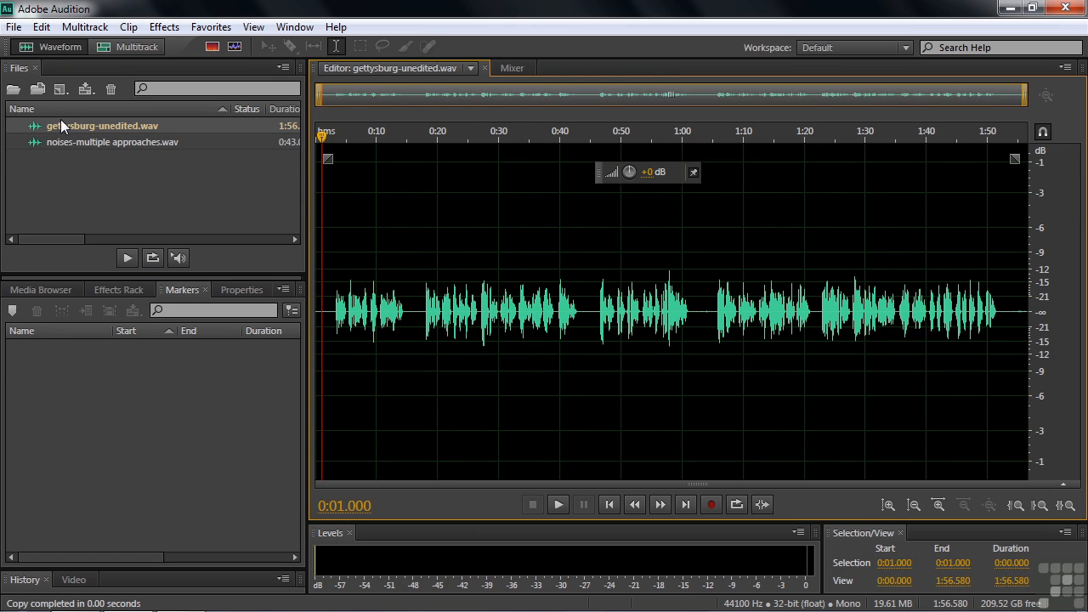
{"action": "left_click_drag", "start_coordinate": [333, 314], "coordinate": [405, 316]}
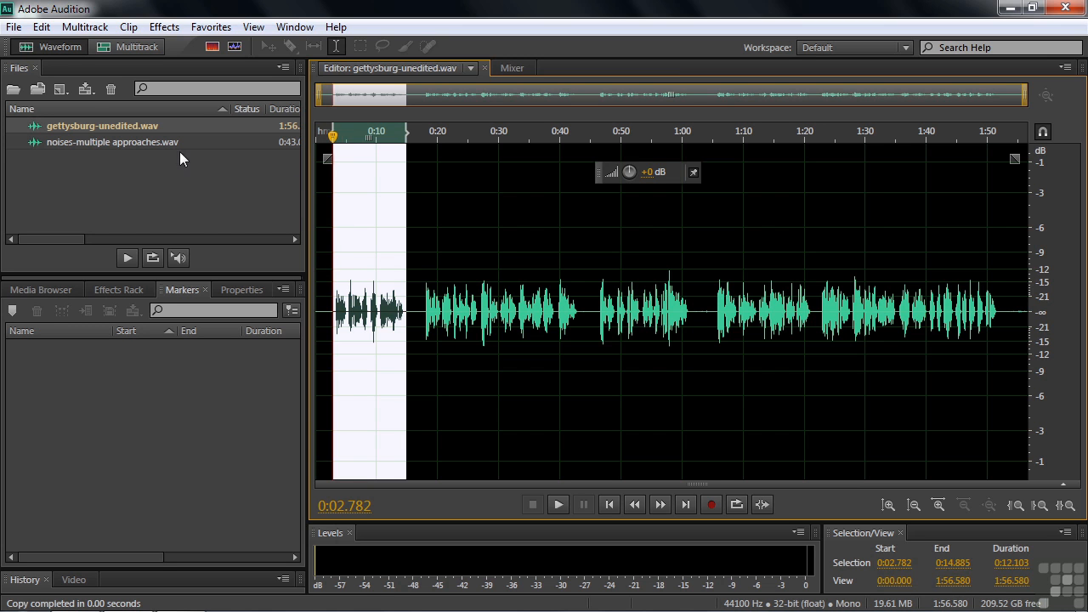
{"action": "left_click", "coordinate": [44, 29]}
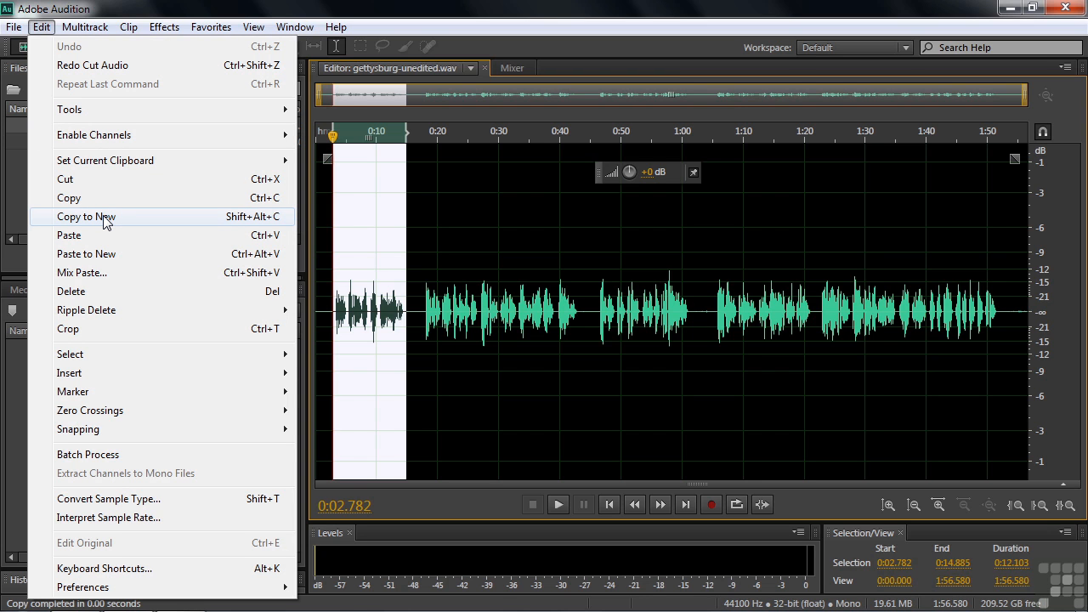
- Copy the opening phrase to new file Untitled 3, then copy 0:17.667–0:43.265 from gettysburg-unedited.wav
{"action": "left_click", "coordinate": [59, 219]}
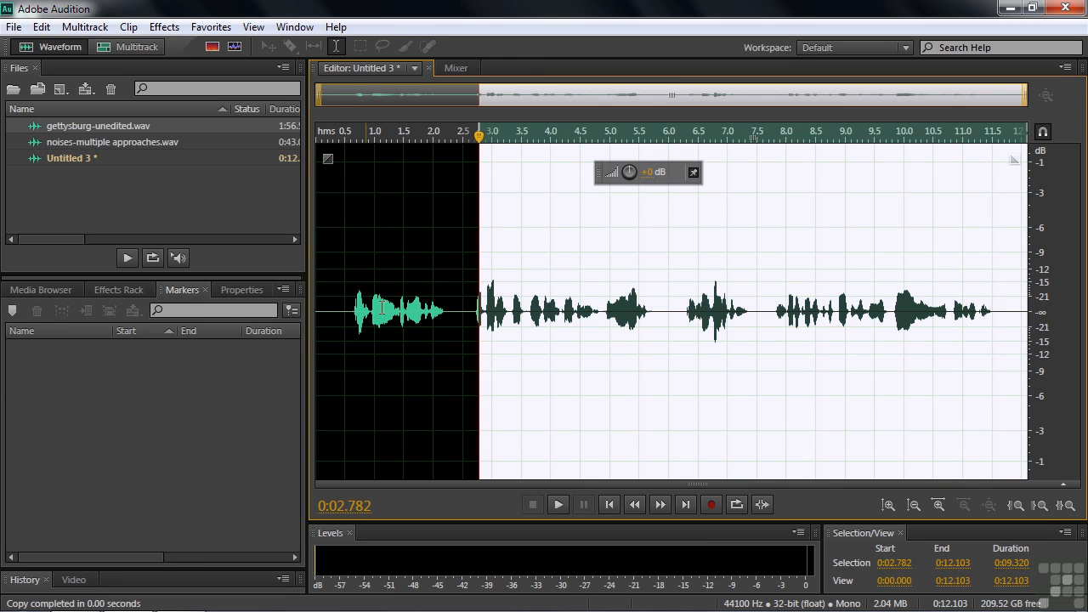
{"action": "left_click", "coordinate": [346, 308]}
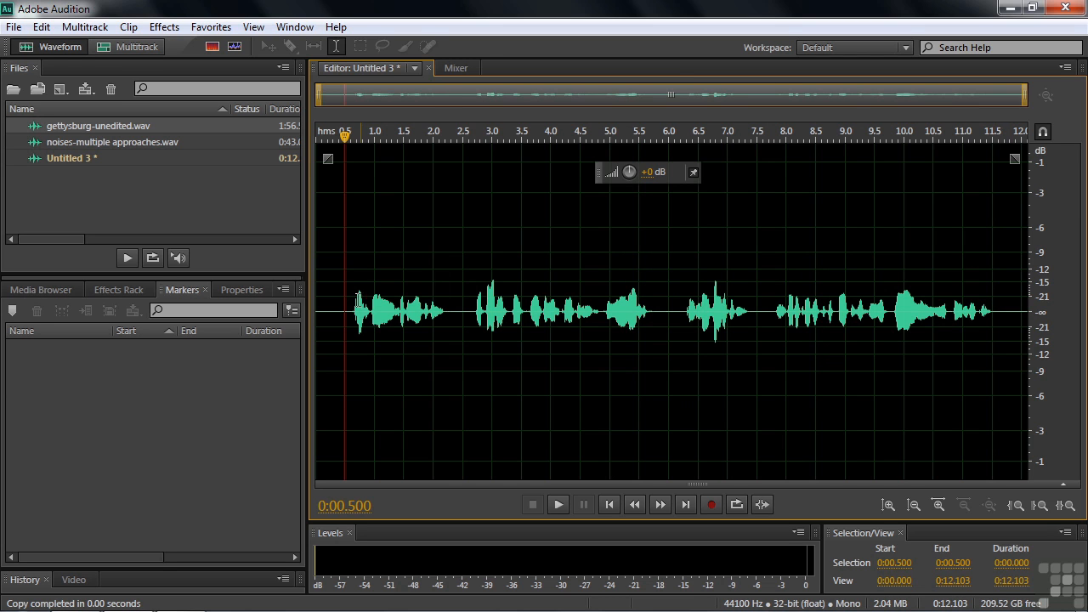
{"action": "double_click", "coordinate": [40, 124]}
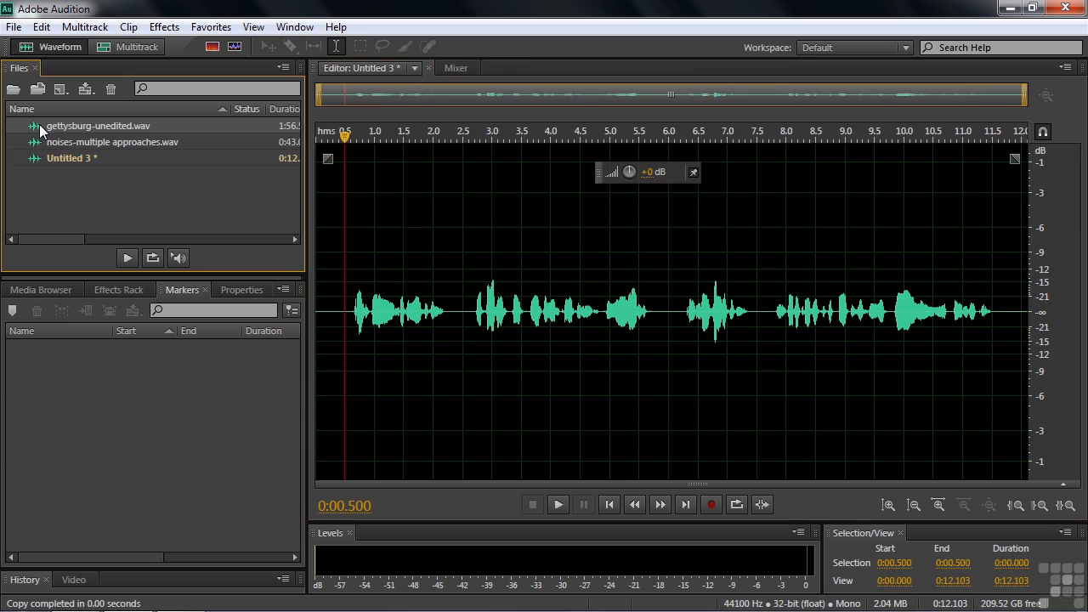
{"action": "left_click_drag", "start_coordinate": [424, 308], "coordinate": [580, 304]}
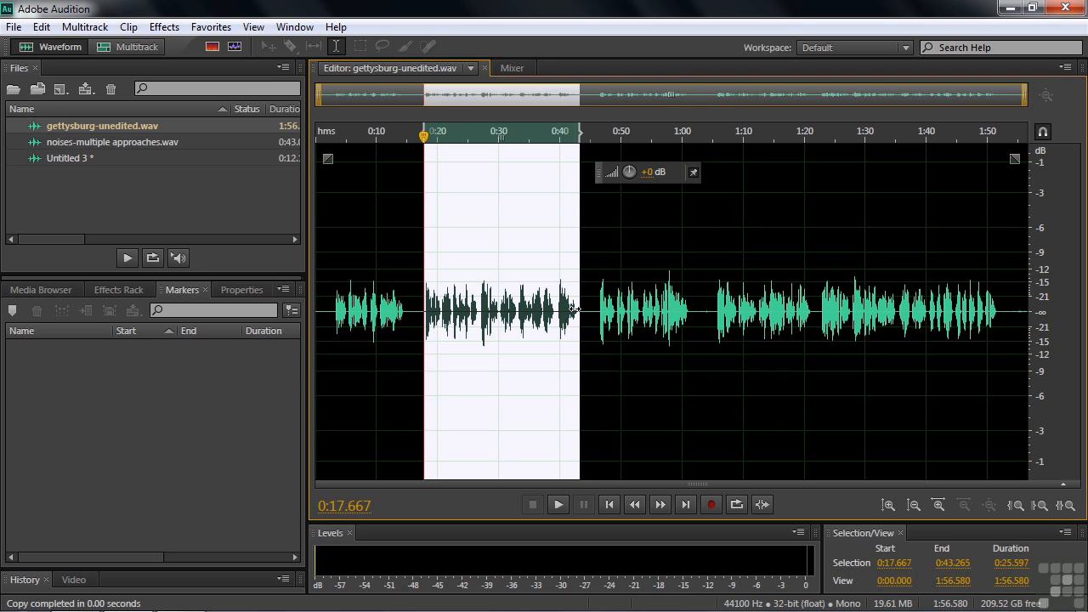
{"action": "key", "text": "ctrl+c"}
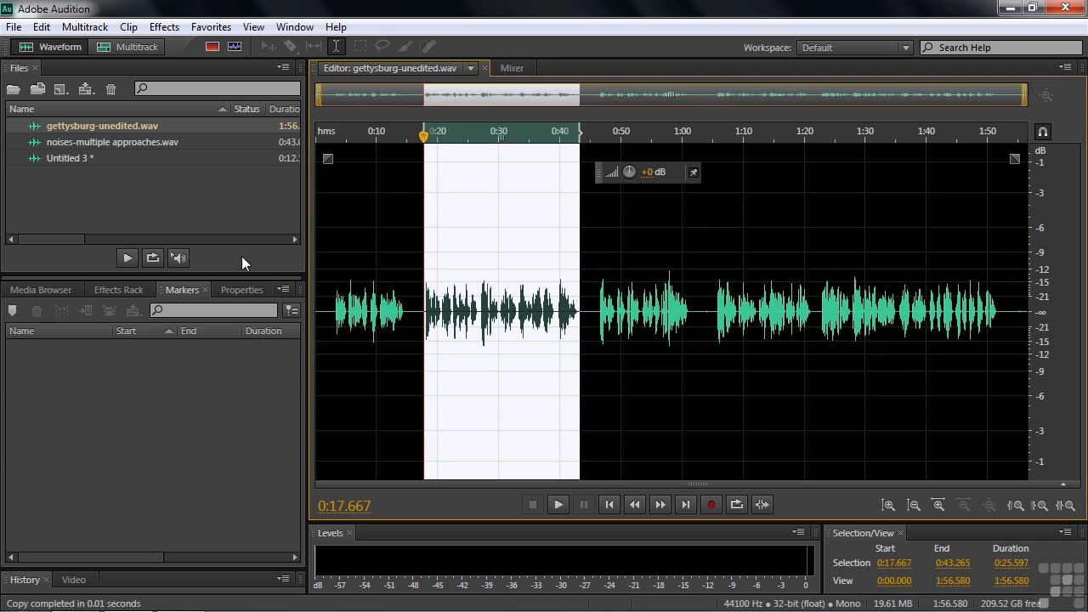
{"action": "double_click", "coordinate": [50, 157]}
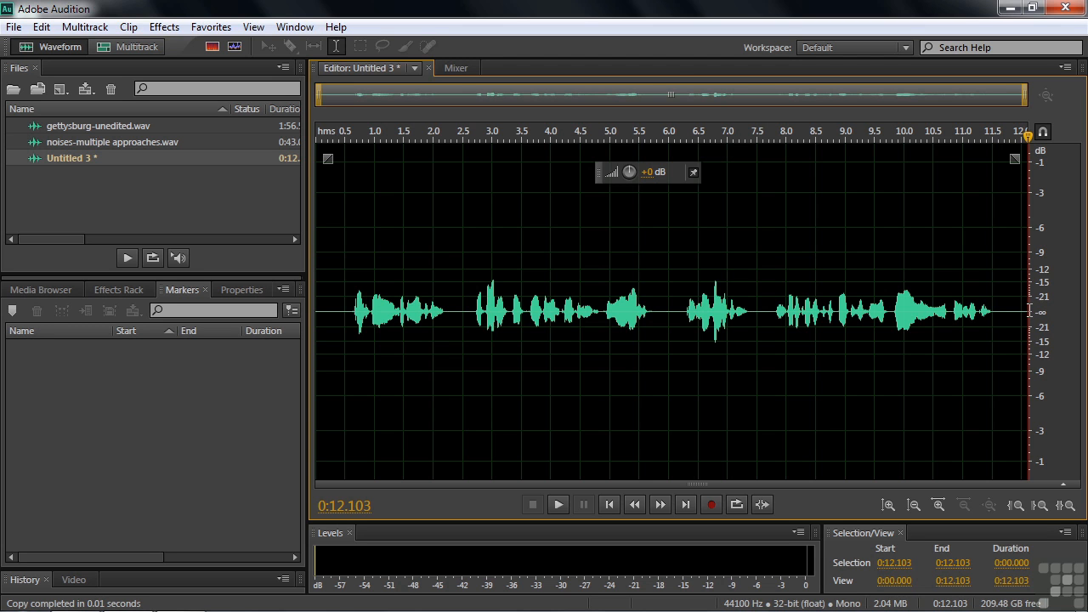
- Paste the copied phrase over Untitled 3 from 0:11.713 to the end, making it 0:37.310
{"action": "left_click_drag", "start_coordinate": [1029, 139], "coordinate": [1005, 138]}
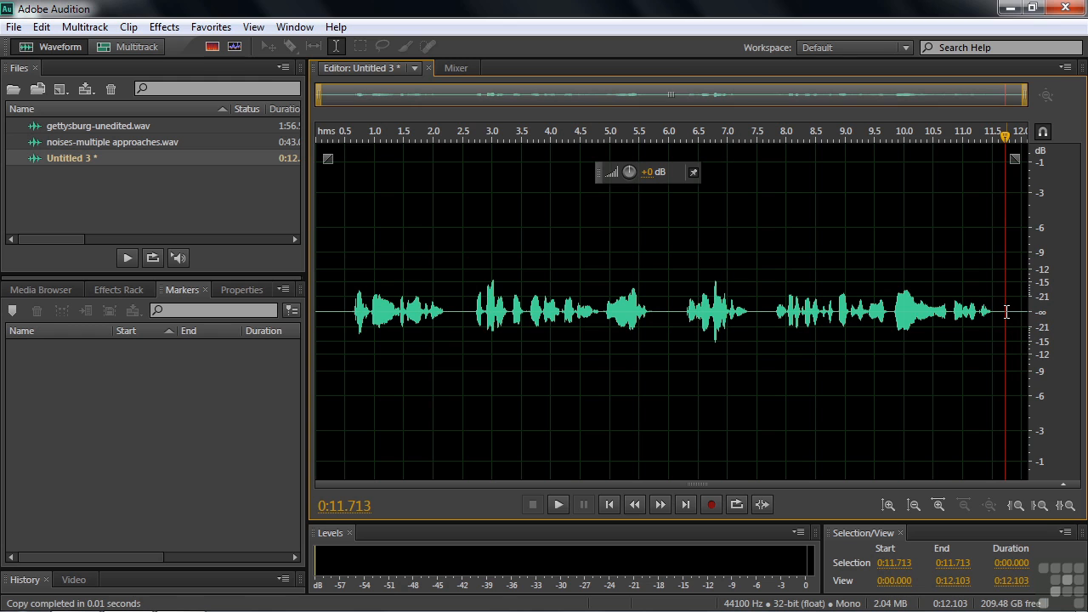
{"action": "left_click_drag", "start_coordinate": [1006, 312], "coordinate": [1041, 315]}
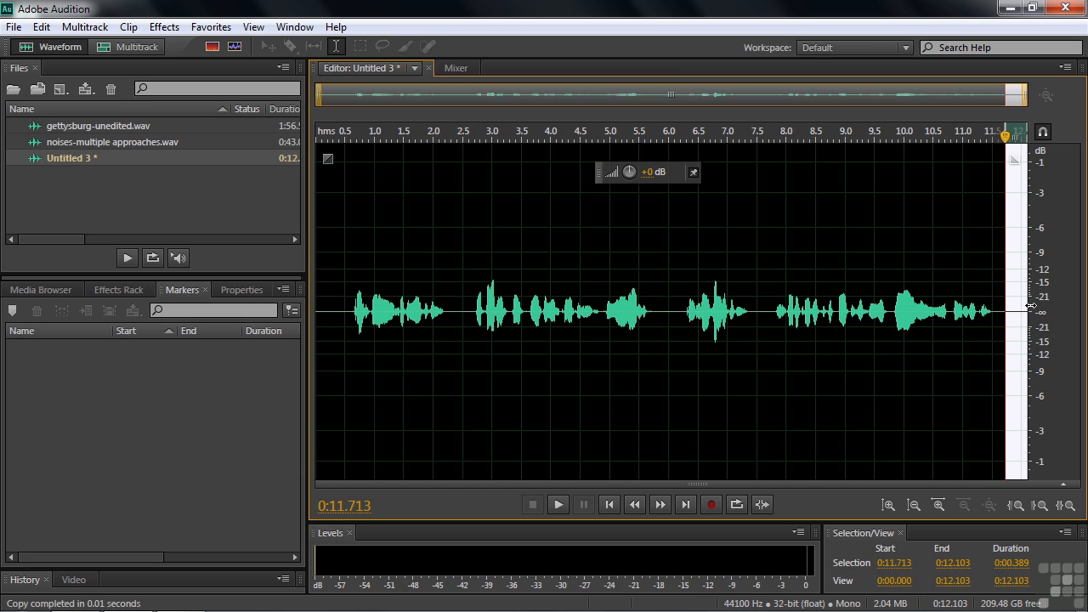
{"action": "key", "text": "ctrl+v"}
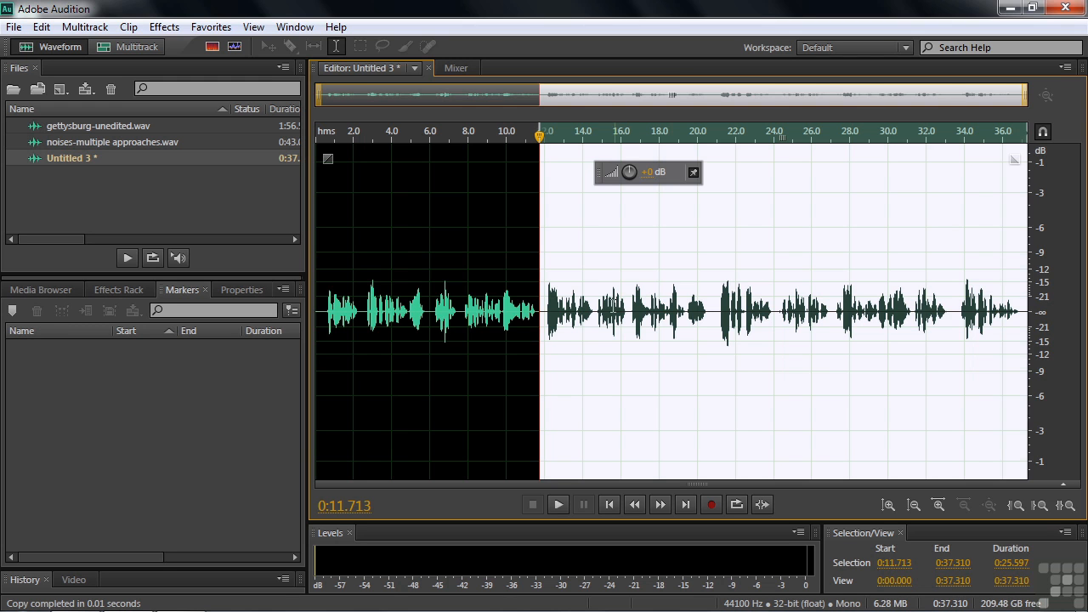
- Play the joined audio from 10 seconds, then return to gettysburg-unedited.wav
{"action": "left_click", "coordinate": [506, 313]}
{"action": "key", "text": "space"}
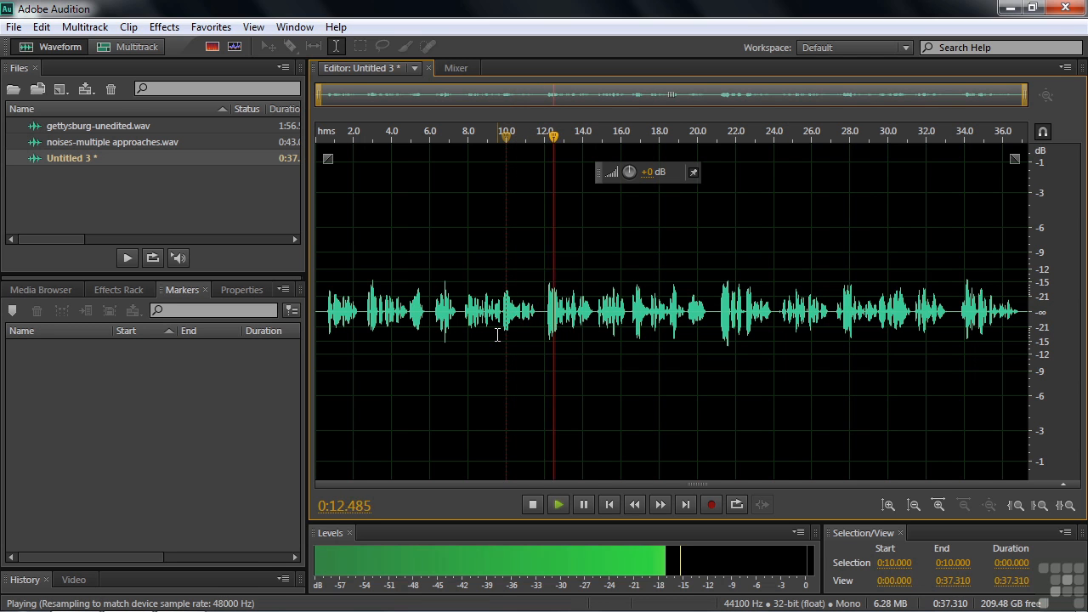
{"action": "key", "text": "space"}
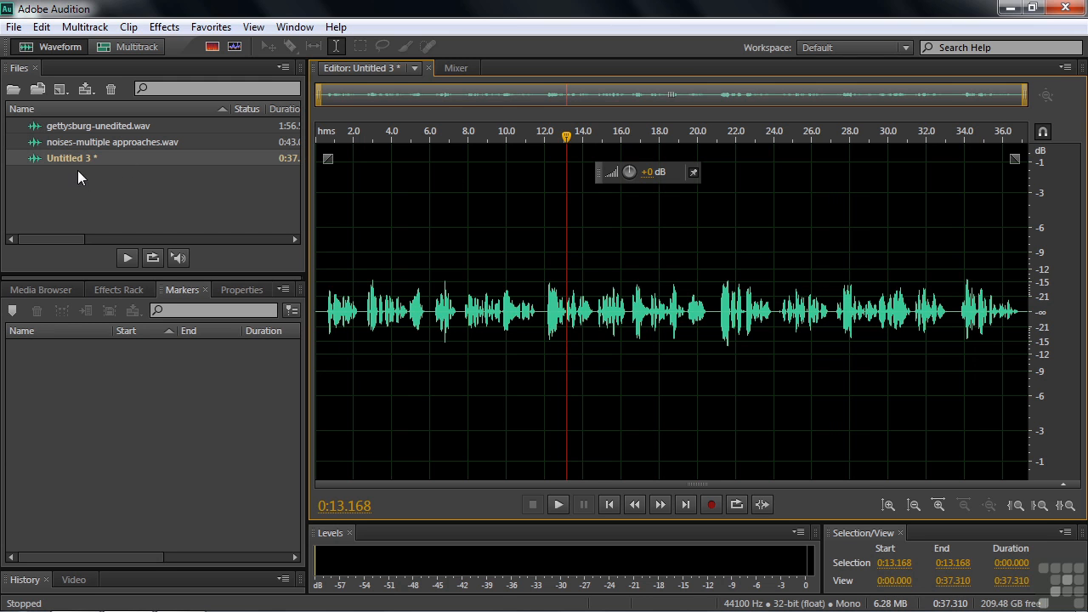
{"action": "double_click", "coordinate": [56, 126]}
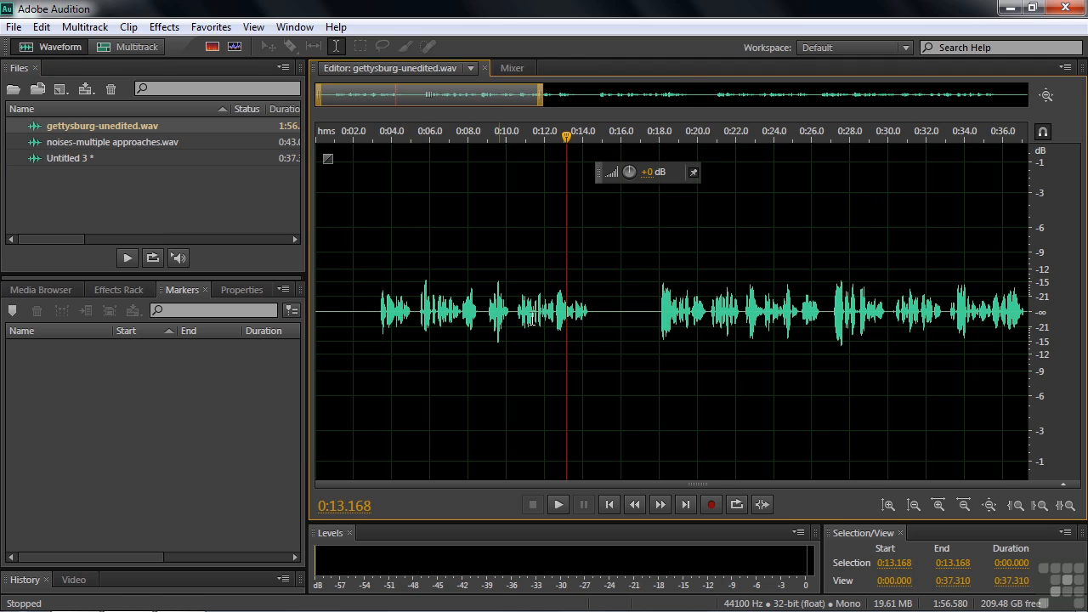
- Zoom out fully and copy 0:46.186–1:01.211 onto Clipboard 3
{"action": "key", "text": "backslash"}
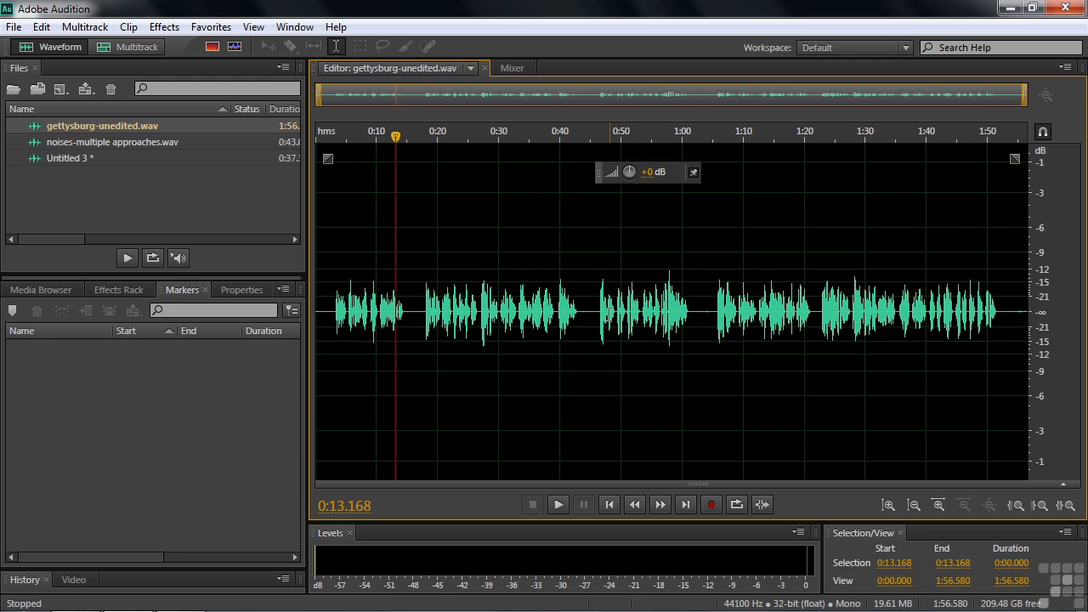
{"action": "left_click_drag", "start_coordinate": [598, 313], "coordinate": [688, 313]}
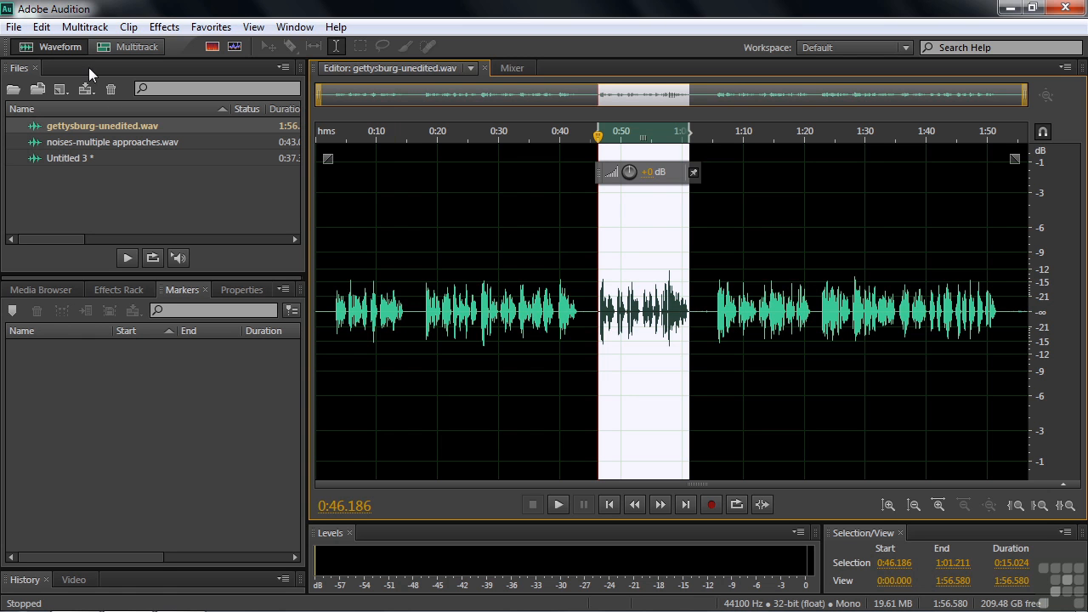
{"action": "left_click", "coordinate": [41, 27]}
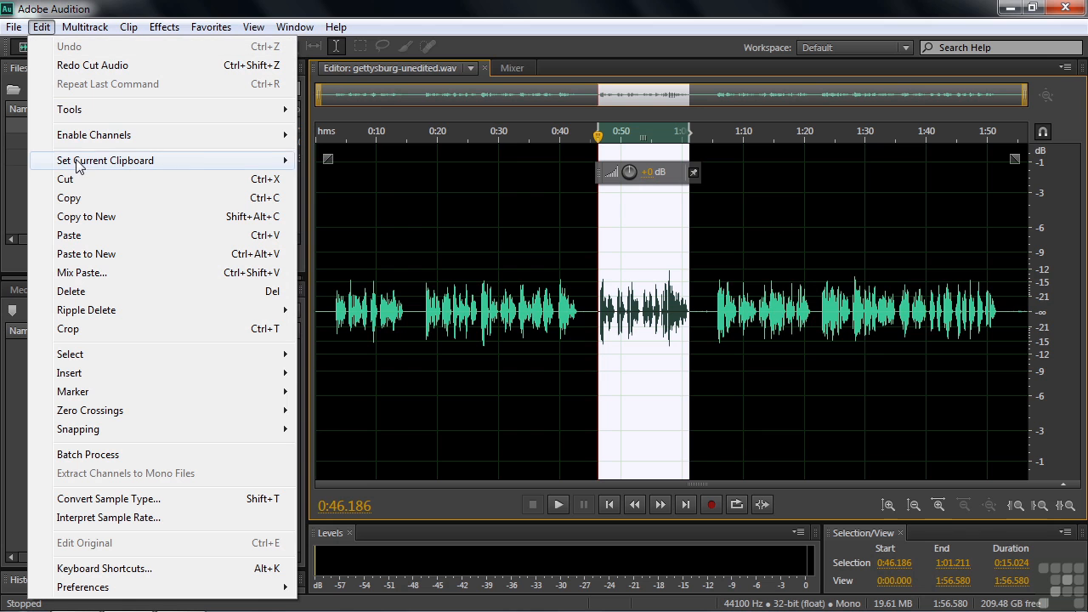
{"action": "mouse_move", "coordinate": [77, 166]}
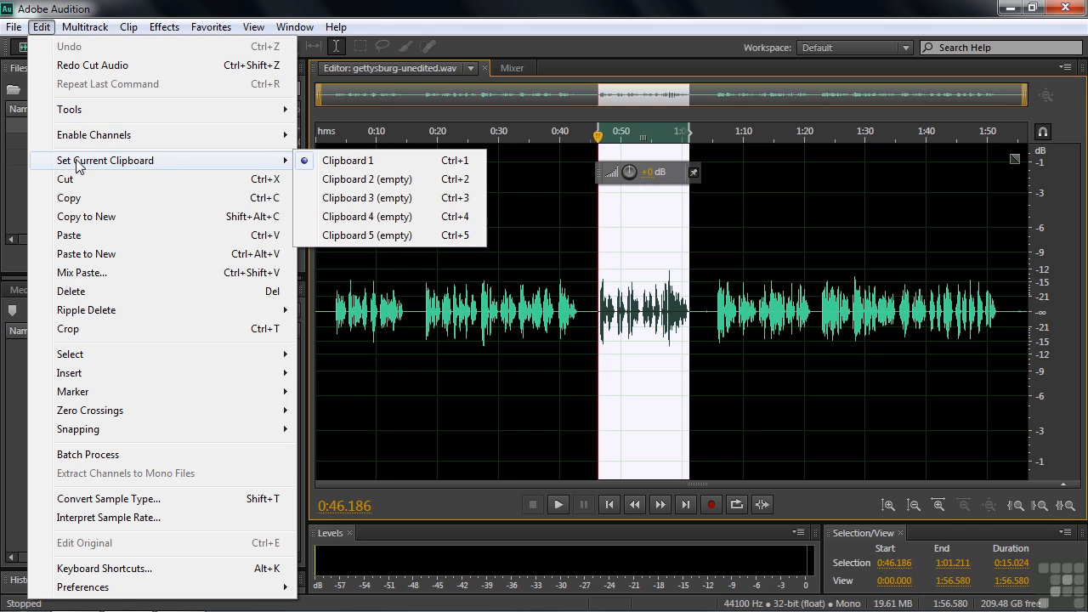
{"action": "left_click", "coordinate": [343, 202]}
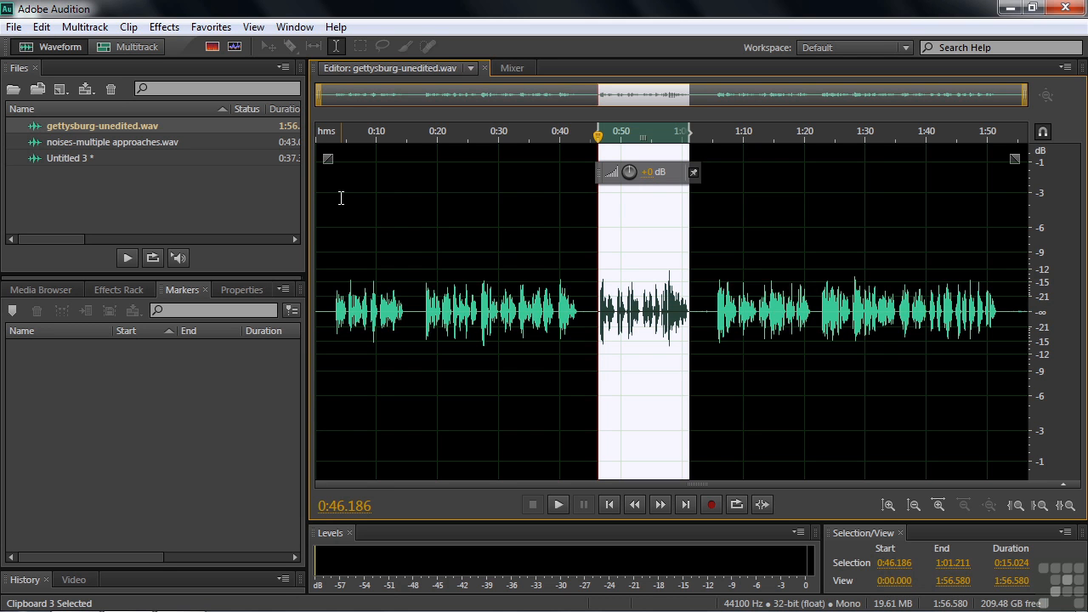
{"action": "key", "text": "ctrl+c"}
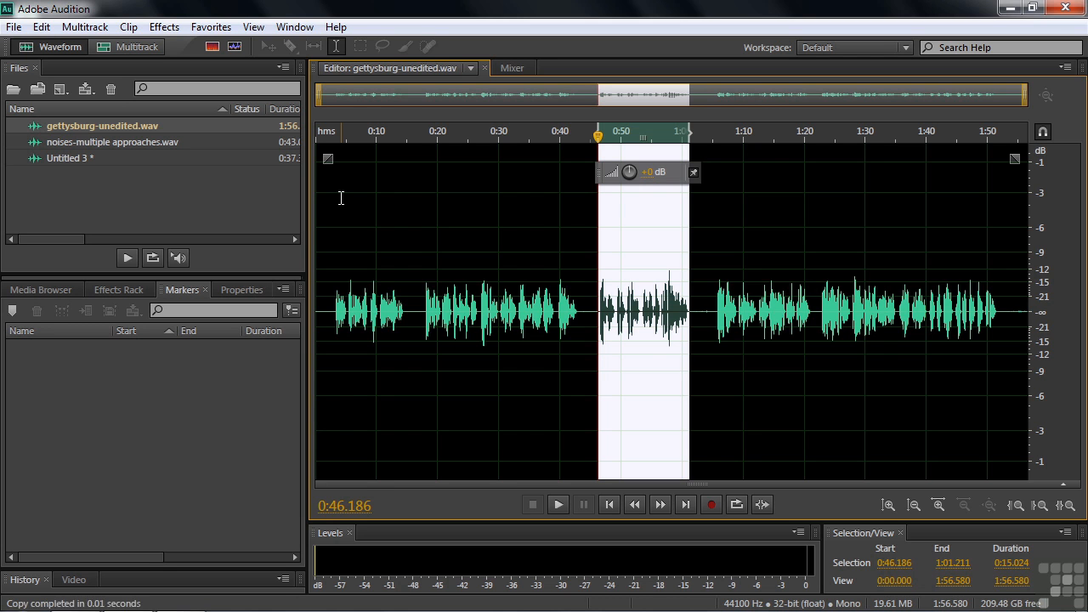
- Check the Edit menu's clipboard list to confirm which clipboards hold audio
{"action": "left_click", "coordinate": [41, 26]}
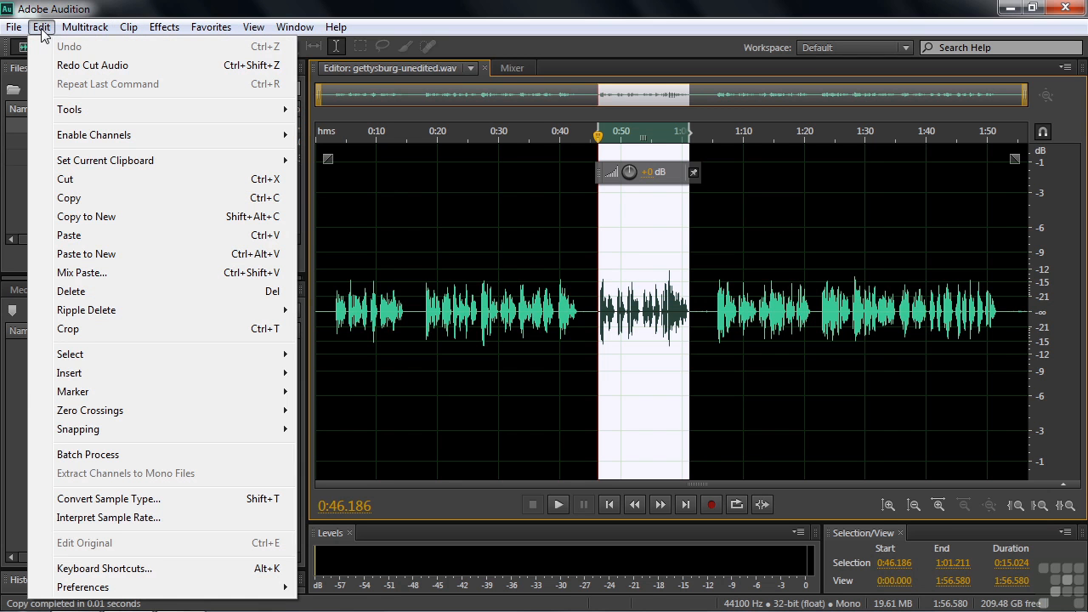
{"action": "mouse_move", "coordinate": [88, 161]}
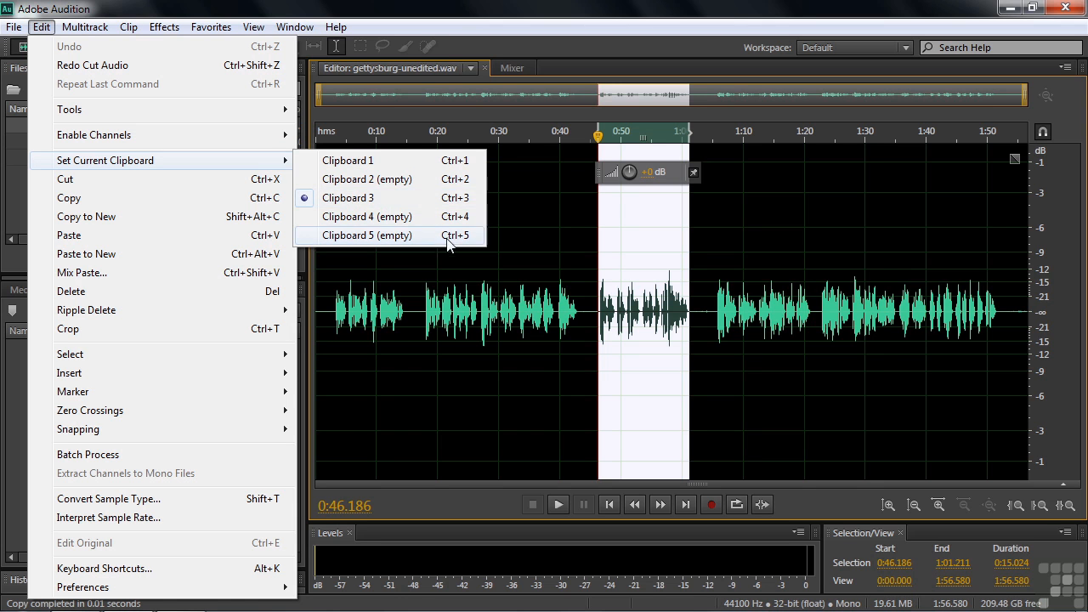
{"action": "left_click", "coordinate": [713, 310]}
- Copy the 1:05.524–1:21.383 phrase onto Clipboard 4 and confirm it holds audio
{"action": "left_click_drag", "start_coordinate": [716, 310], "coordinate": [812, 304]}
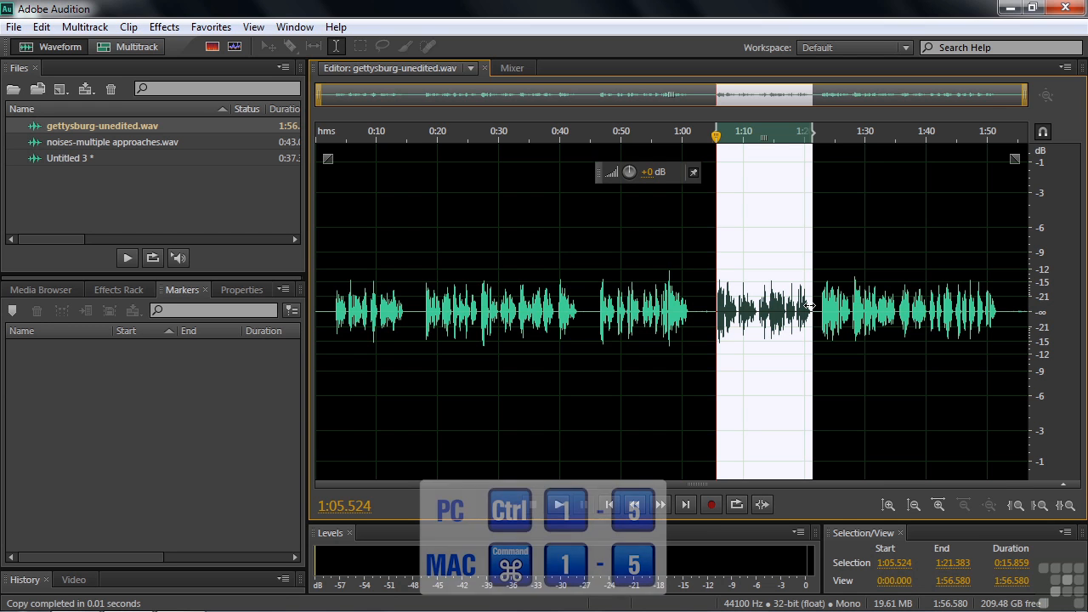
{"action": "key", "text": "ctrl+4"}
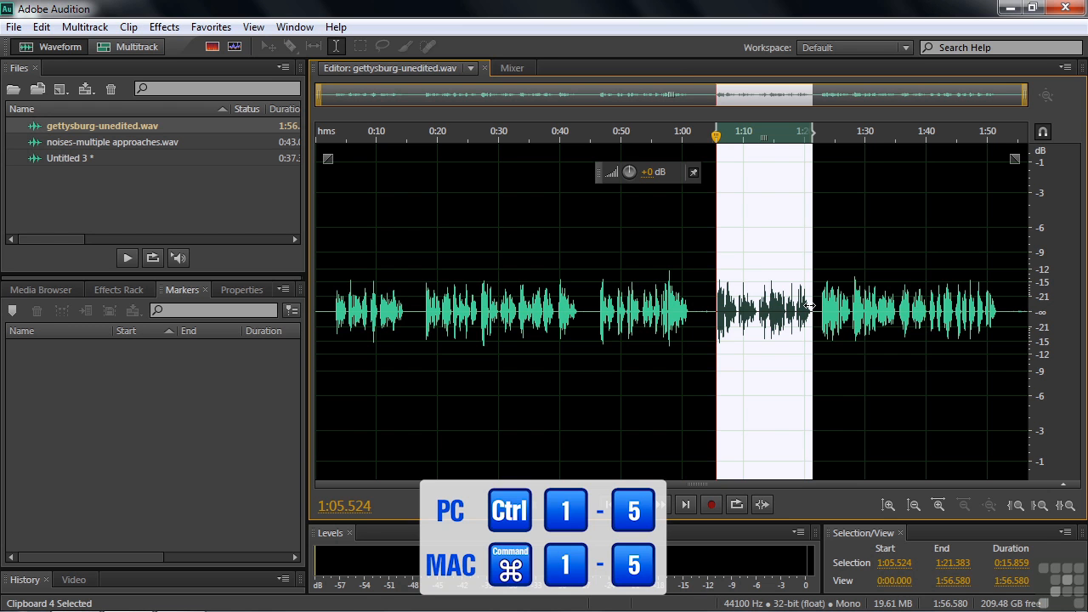
{"action": "left_click", "coordinate": [41, 27]}
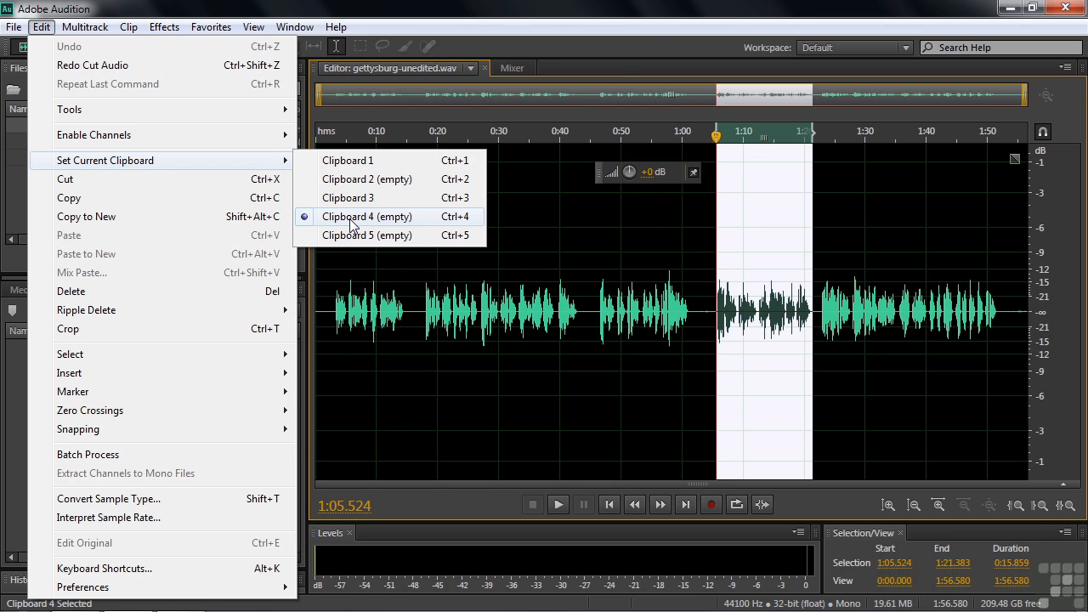
{"action": "left_click", "coordinate": [656, 30]}
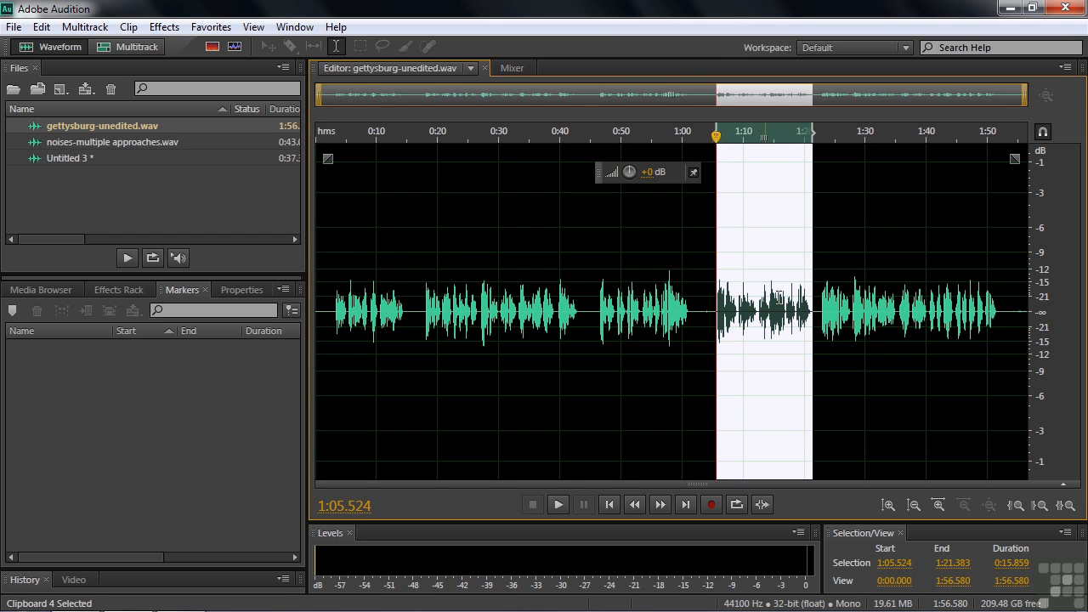
{"action": "key", "text": "ctrl+c"}
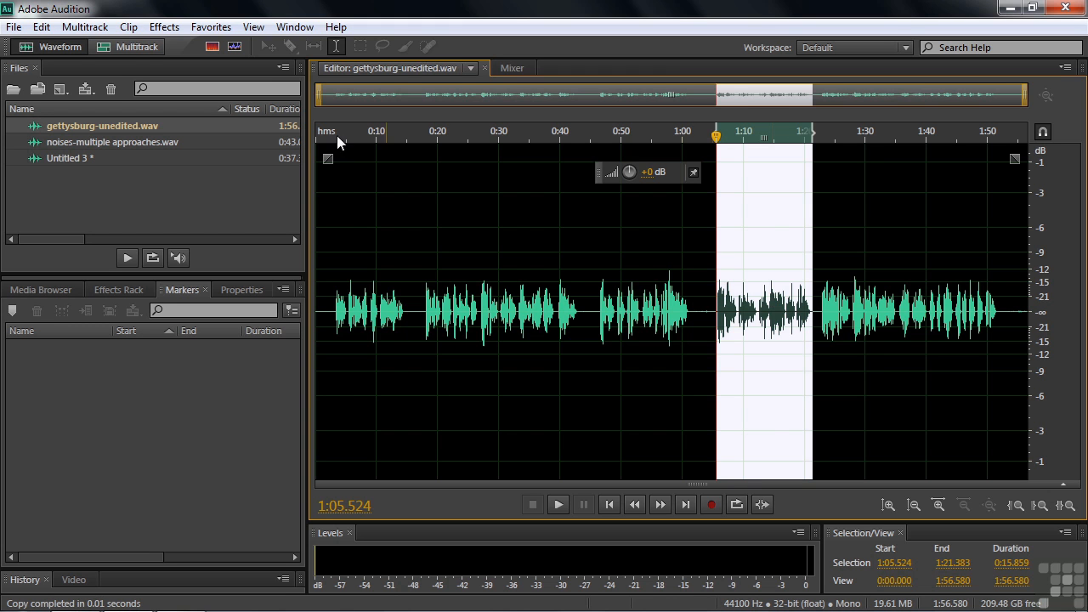
{"action": "left_click", "coordinate": [41, 26]}
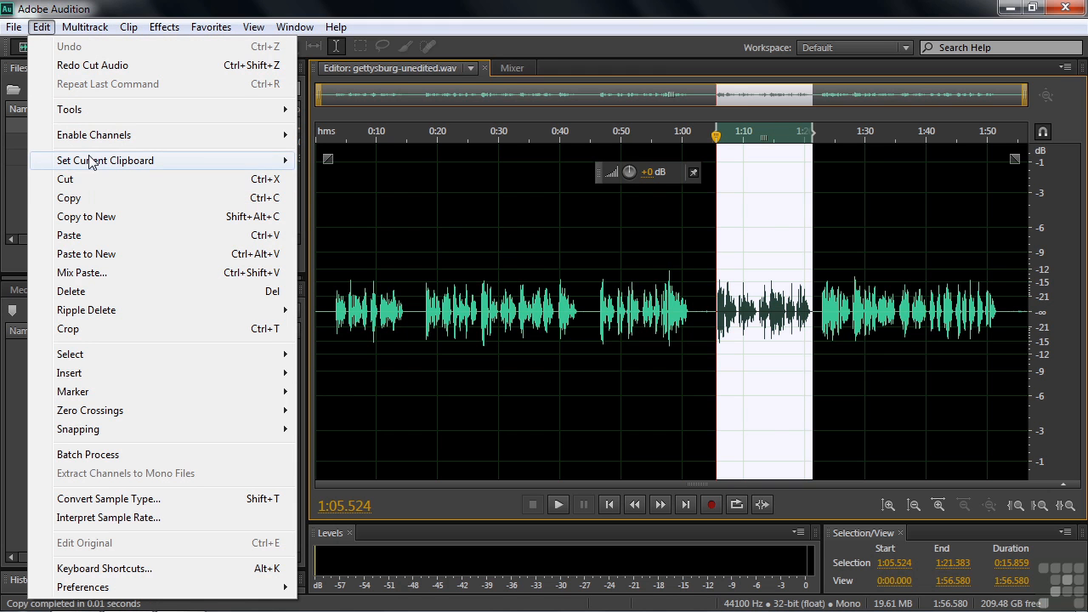
{"action": "mouse_move", "coordinate": [94, 160]}
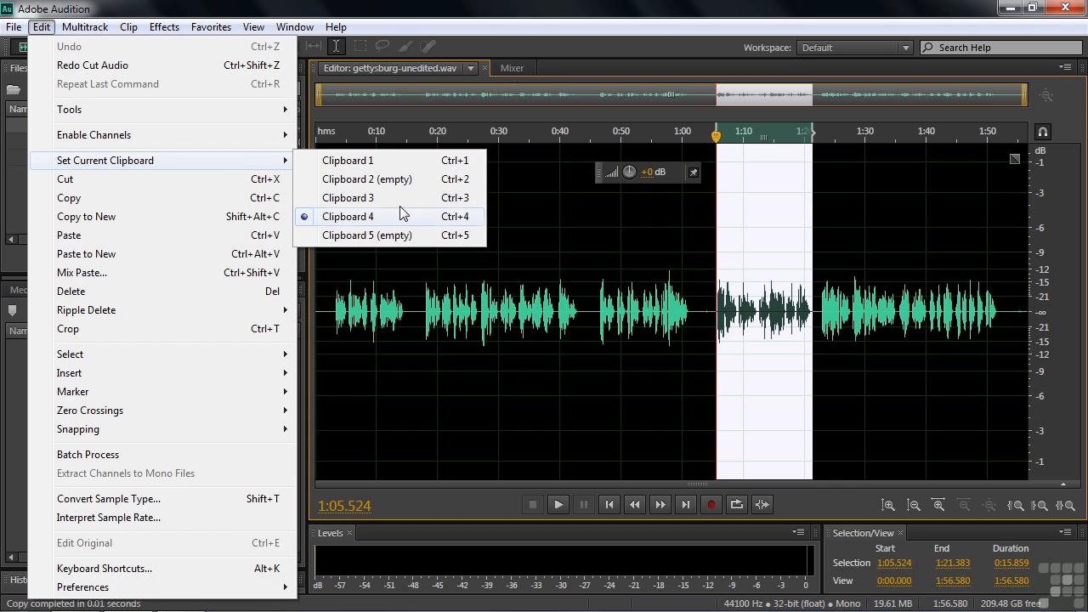
{"action": "left_click", "coordinate": [535, 5]}
- Copy the 1:22.496–1:51.850 phrase onto Clipboard 5
{"action": "left_click_drag", "start_coordinate": [819, 311], "coordinate": [998, 299]}
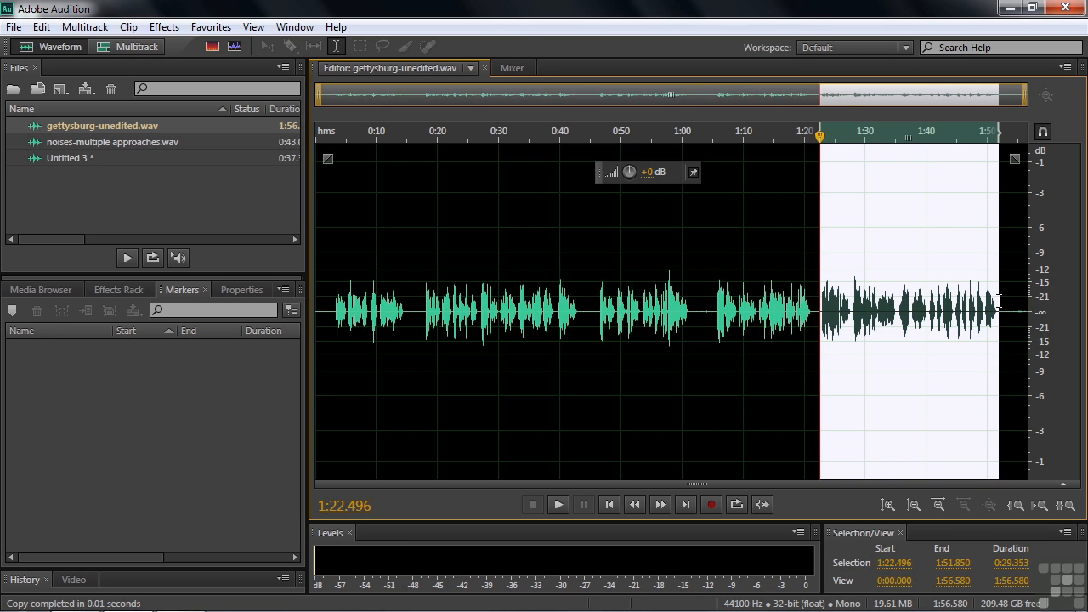
{"action": "key", "text": "ctrl+5"}
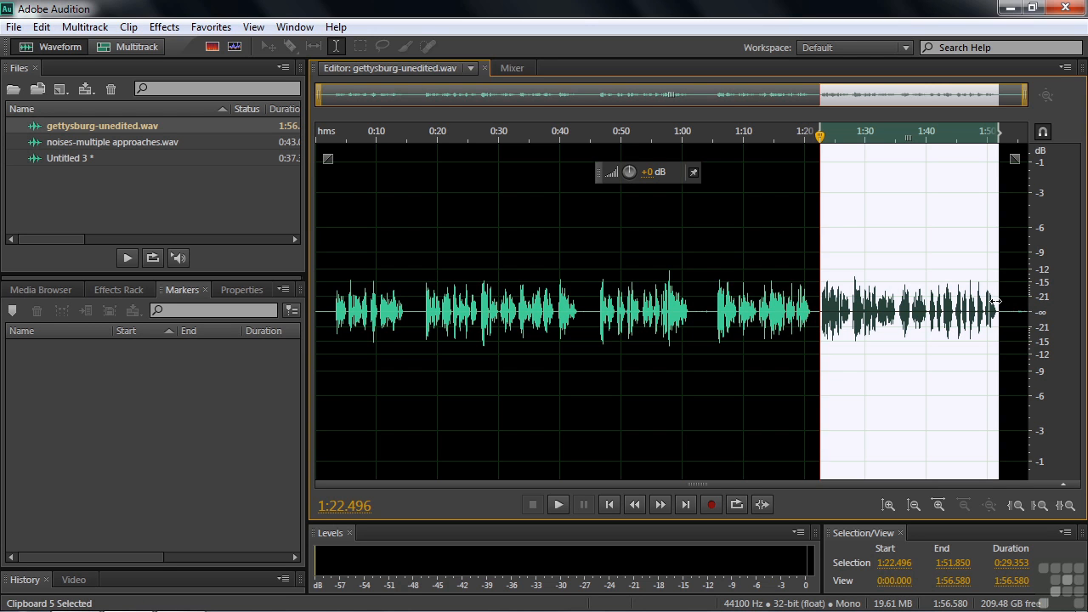
{"action": "key", "text": "ctrl+c"}
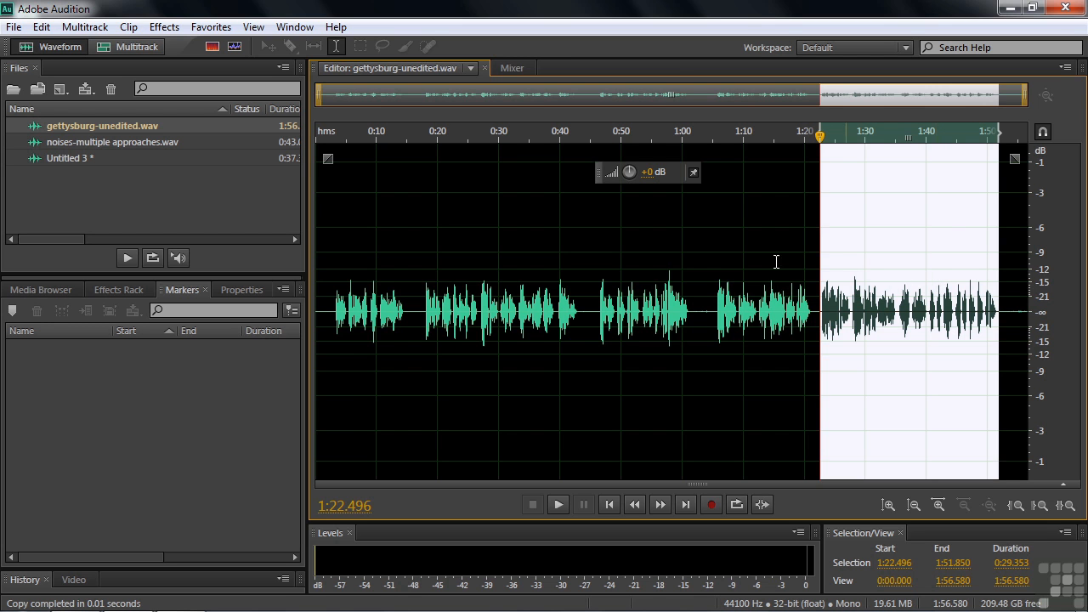
- Reopen Untitled 3 and select its final 0.31 seconds
{"action": "double_click", "coordinate": [54, 157]}
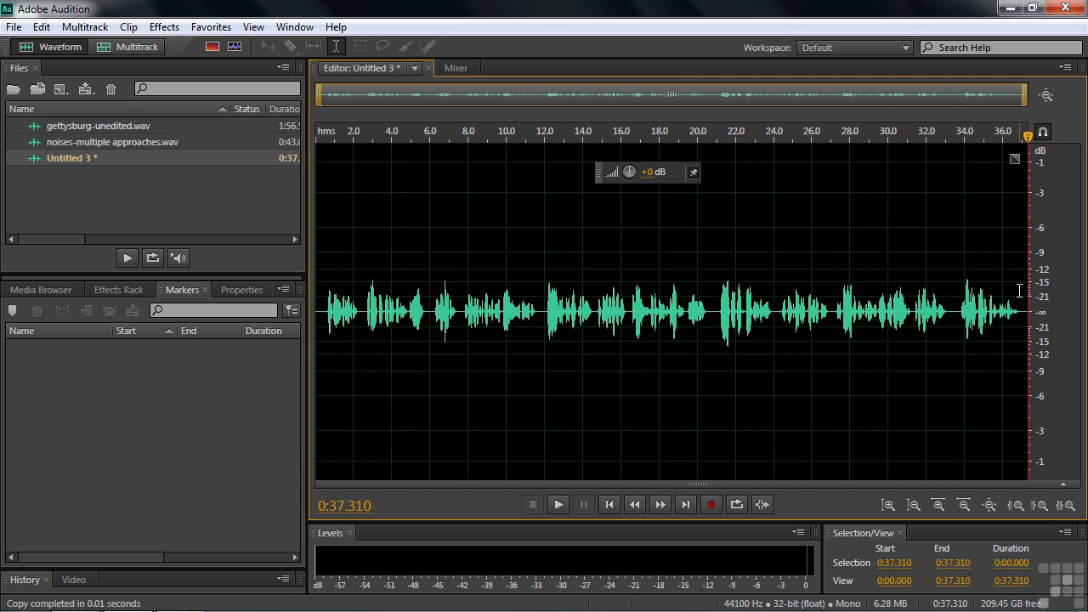
{"action": "scroll", "coordinate": [1018, 291], "scroll_direction": "up", "scroll_amount": 2}
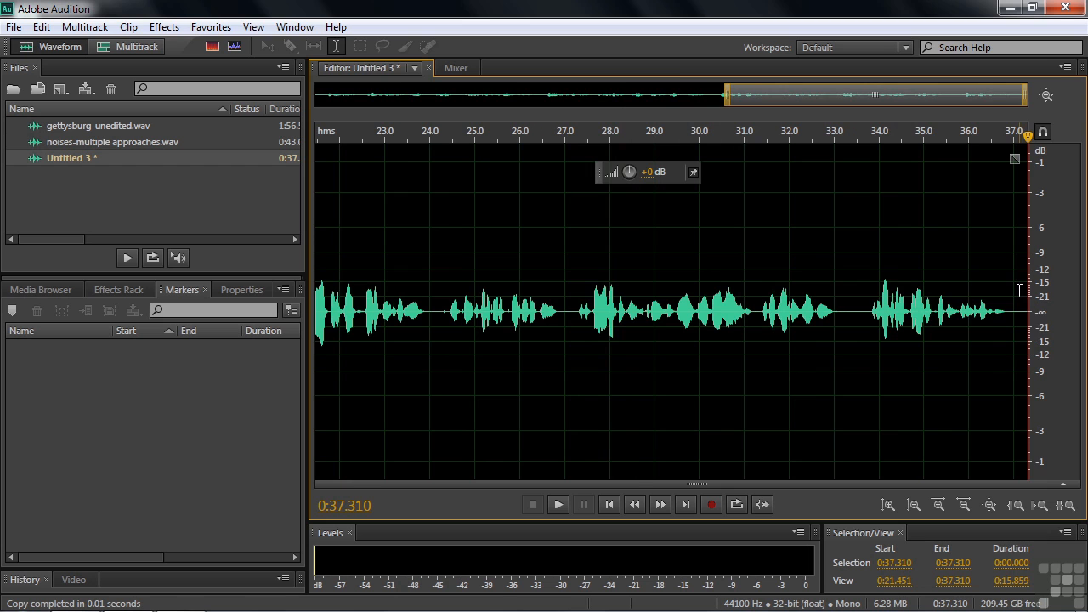
{"action": "left_click_drag", "start_coordinate": [1015, 316], "coordinate": [1026, 313]}
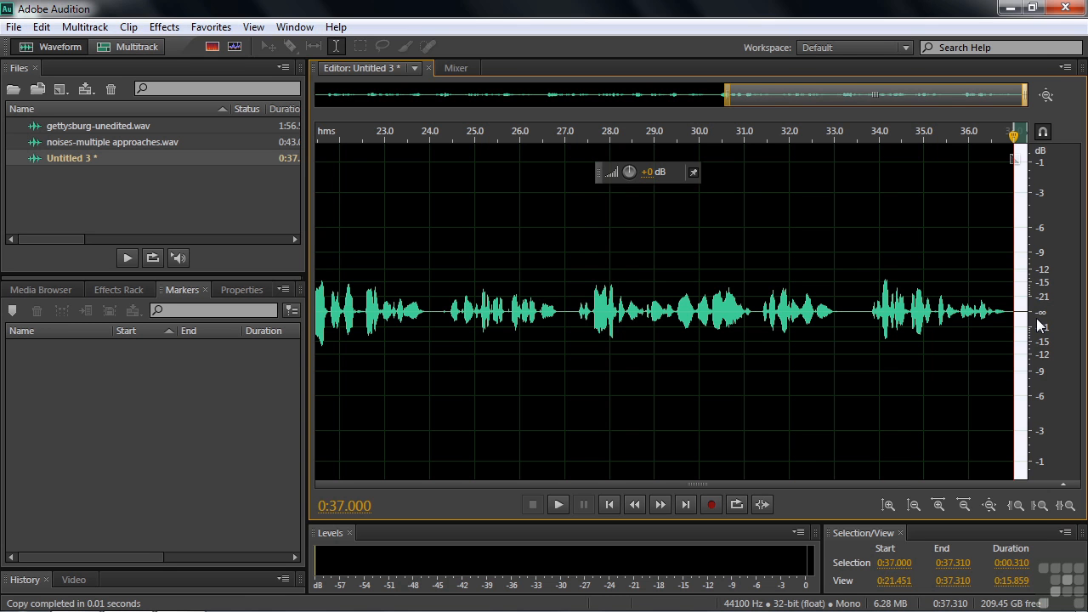
- Make Clipboard 3 current and paste it at the end, extending Untitled 3 to 0:52.024
{"action": "left_click", "coordinate": [42, 26]}
{"action": "mouse_move", "coordinate": [97, 161]}
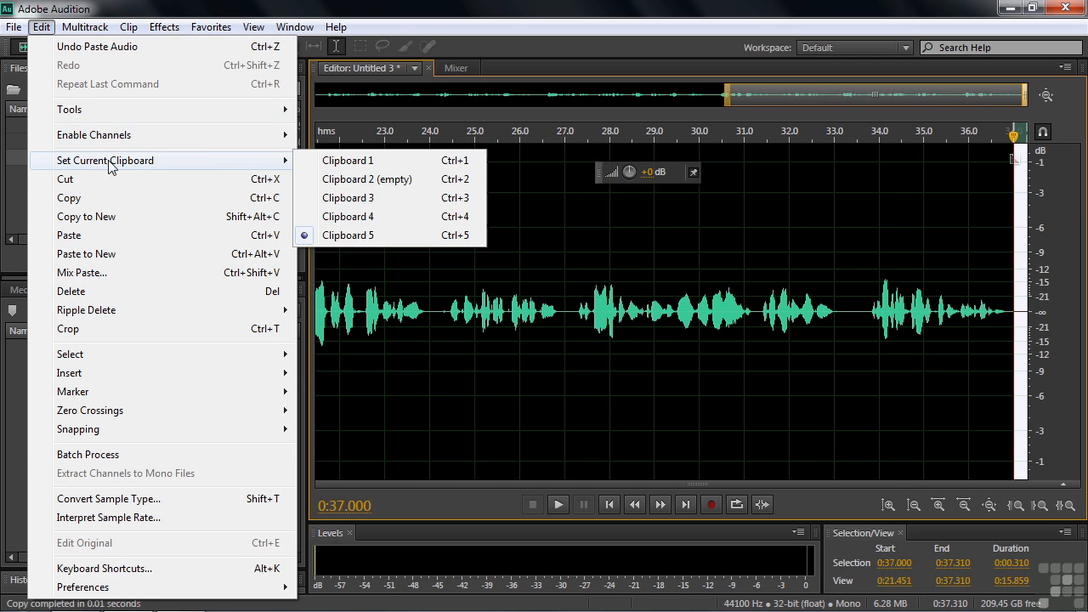
{"action": "left_click", "coordinate": [338, 197]}
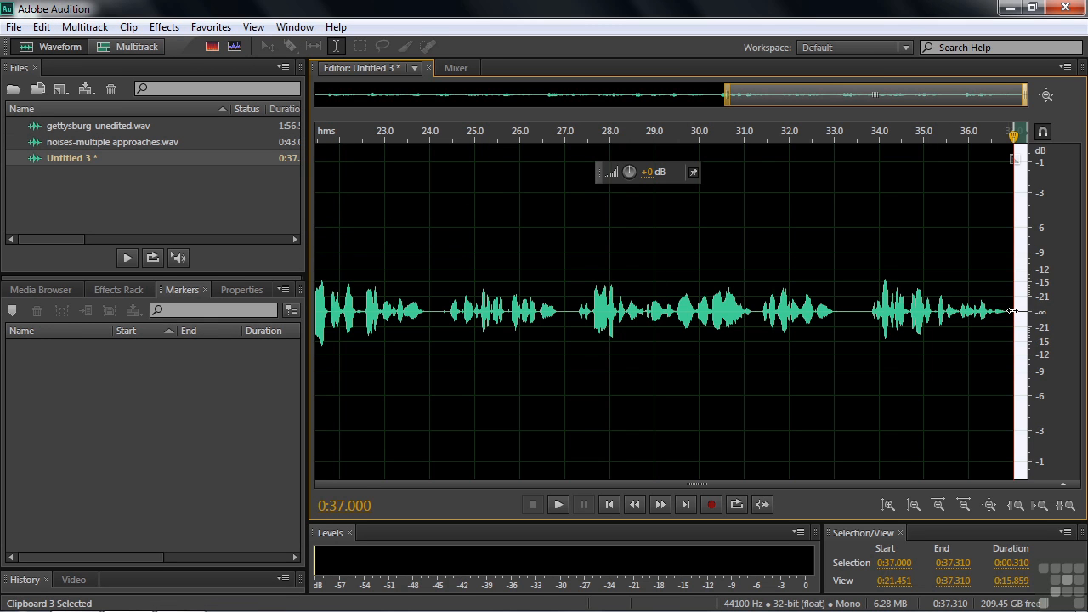
{"action": "key", "text": "ctrl+v"}
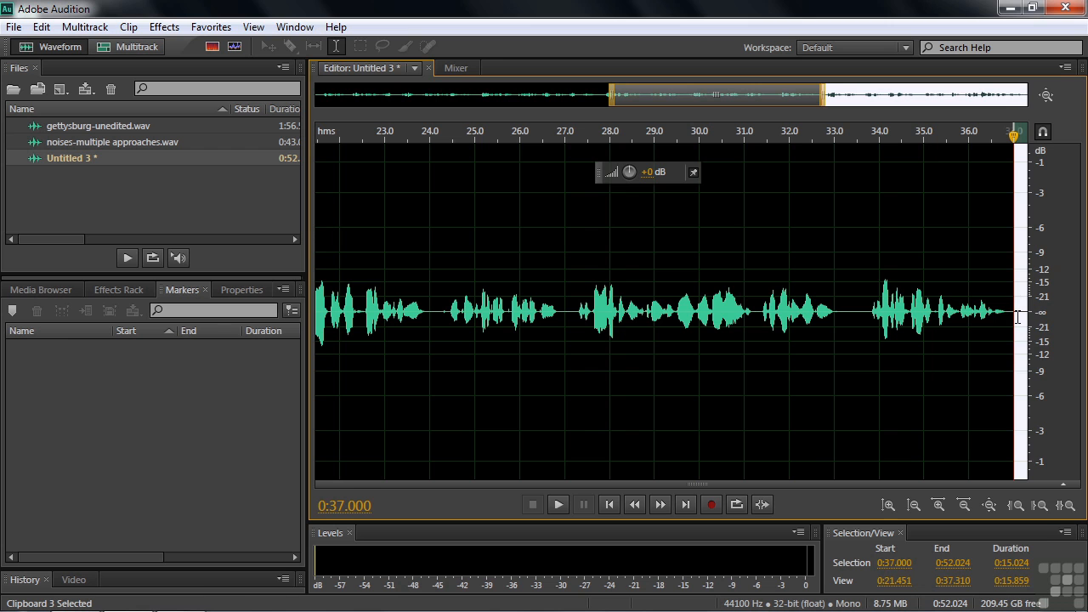
{"action": "left_click", "coordinate": [1006, 311]}
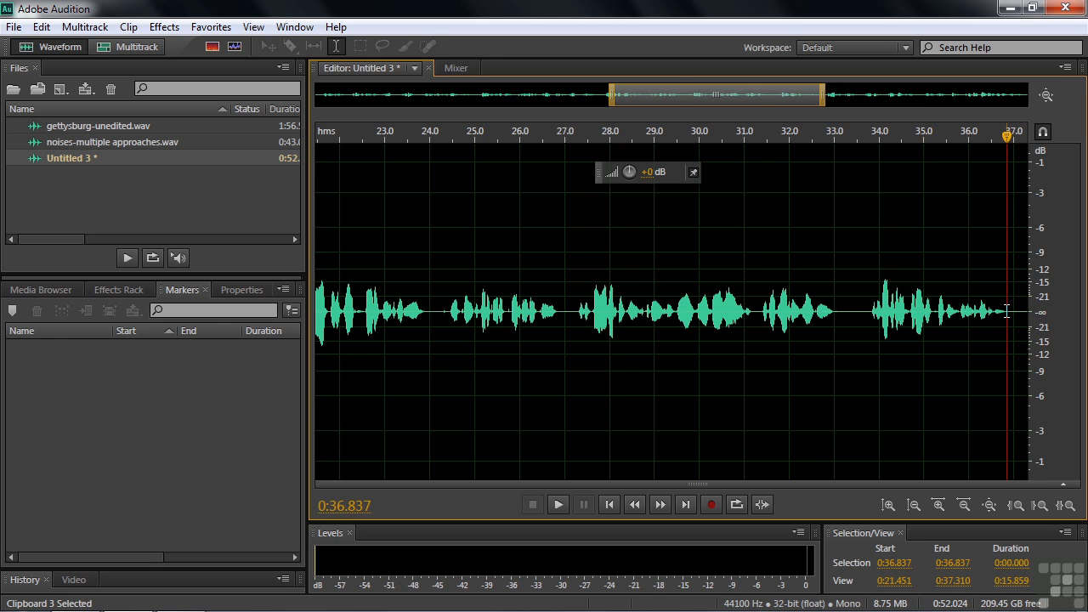
{"action": "key", "text": "backslash"}
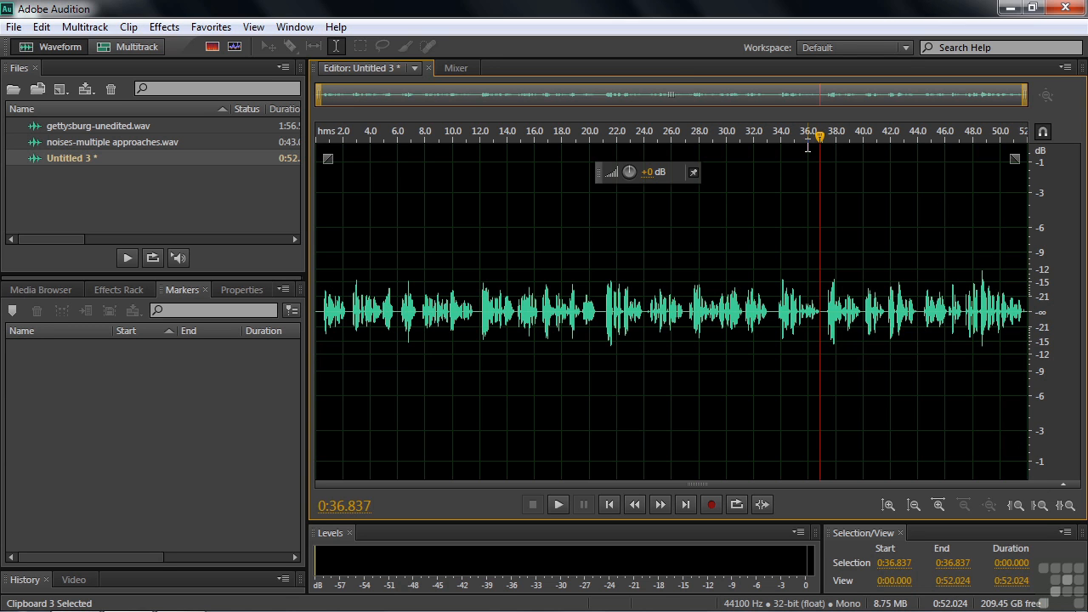
{"action": "key", "text": "End"}
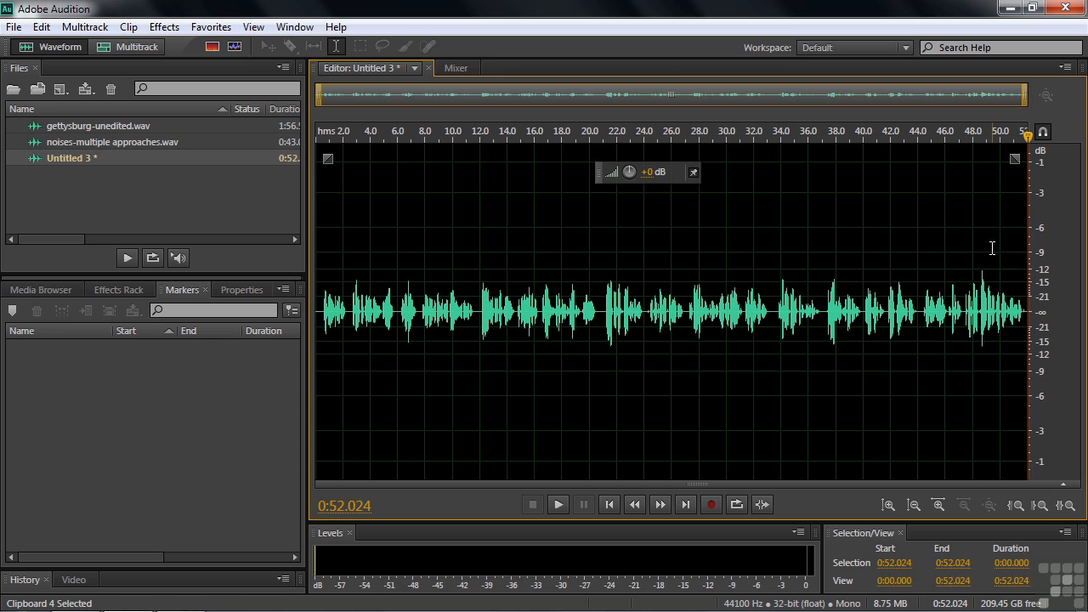
- Append Clipboard 4's audio at the very end of Untitled 3
{"action": "left_click", "coordinate": [41, 26]}
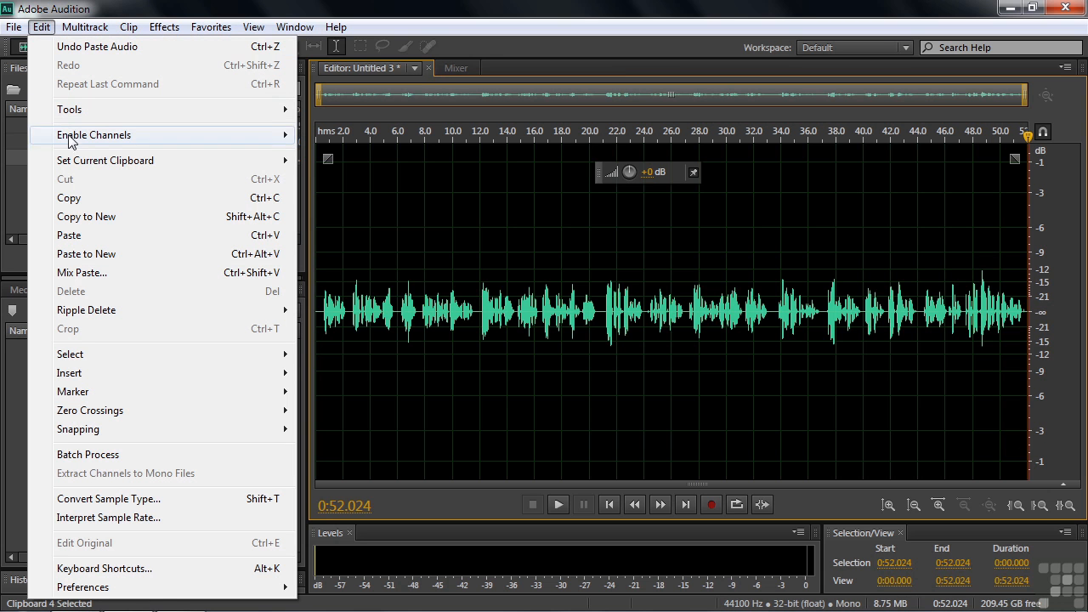
{"action": "mouse_move", "coordinate": [94, 161]}
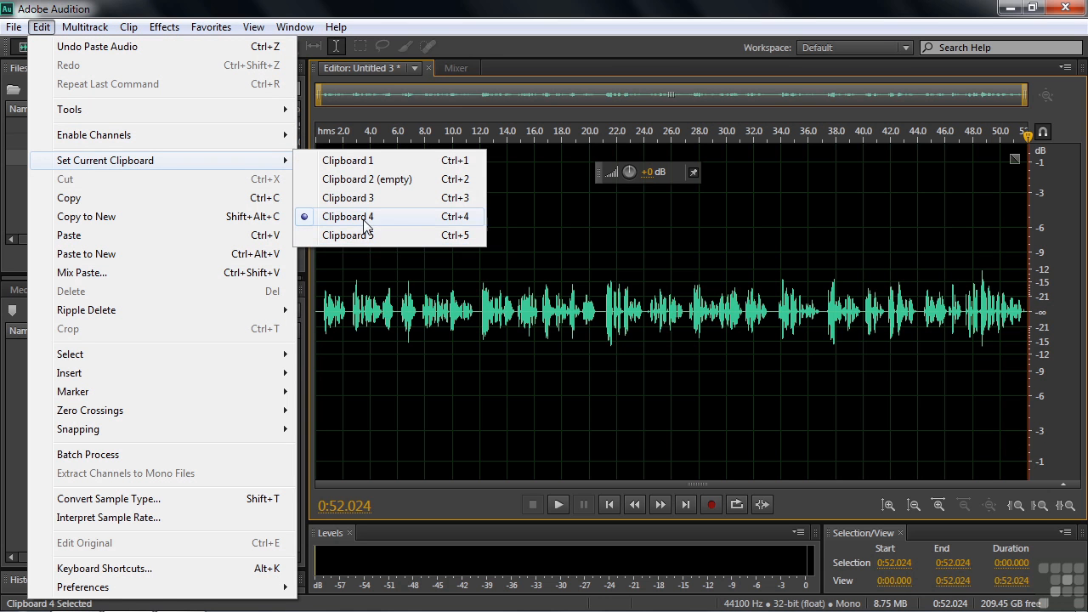
{"action": "left_click", "coordinate": [1025, 308]}
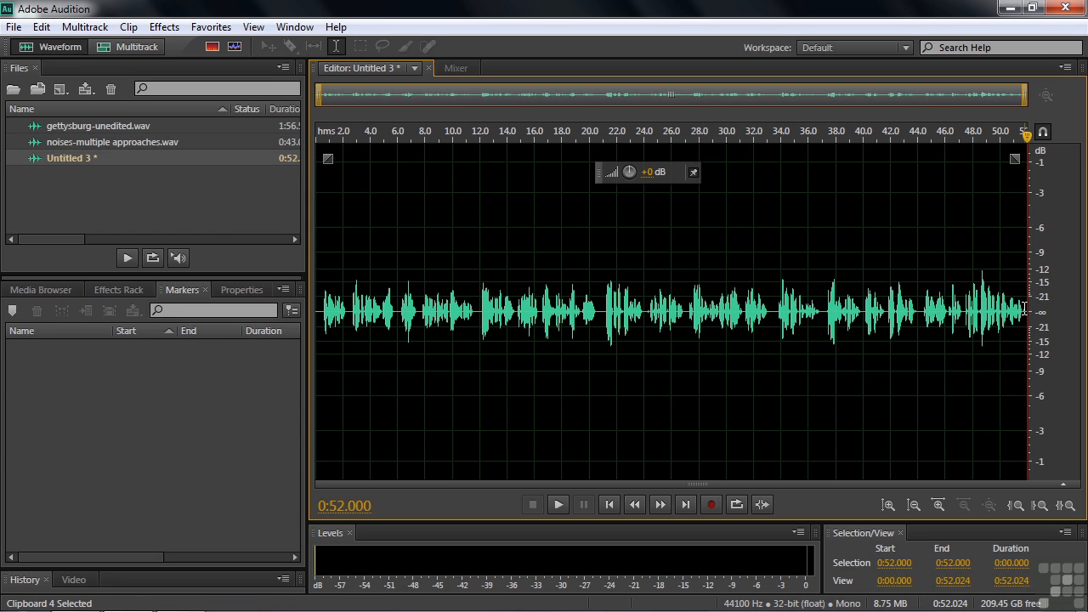
{"action": "left_click", "coordinate": [1027, 311]}
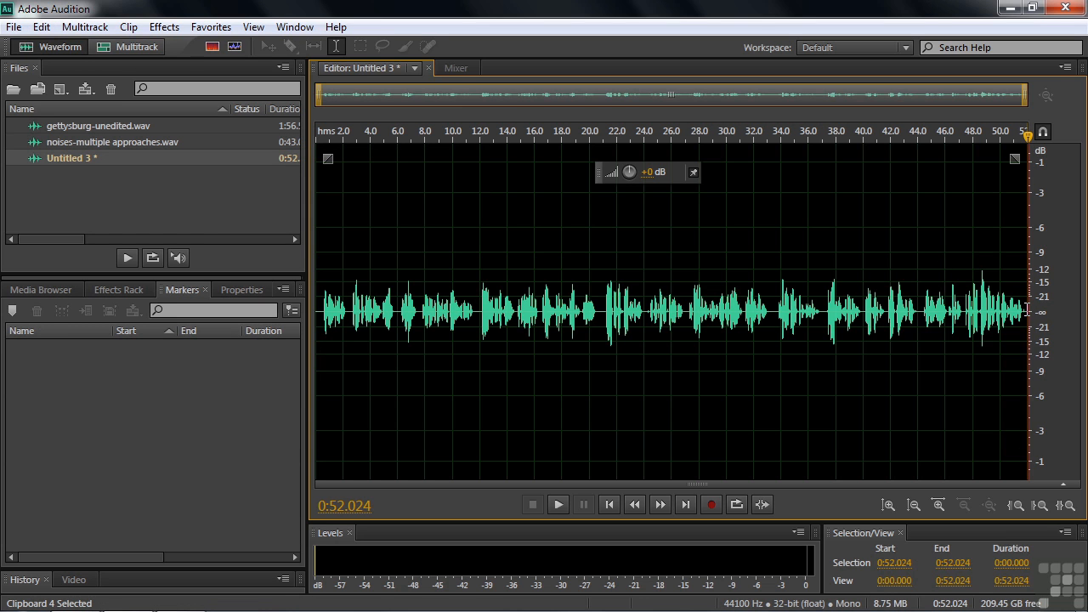
{"action": "key", "text": "ctrl+v"}
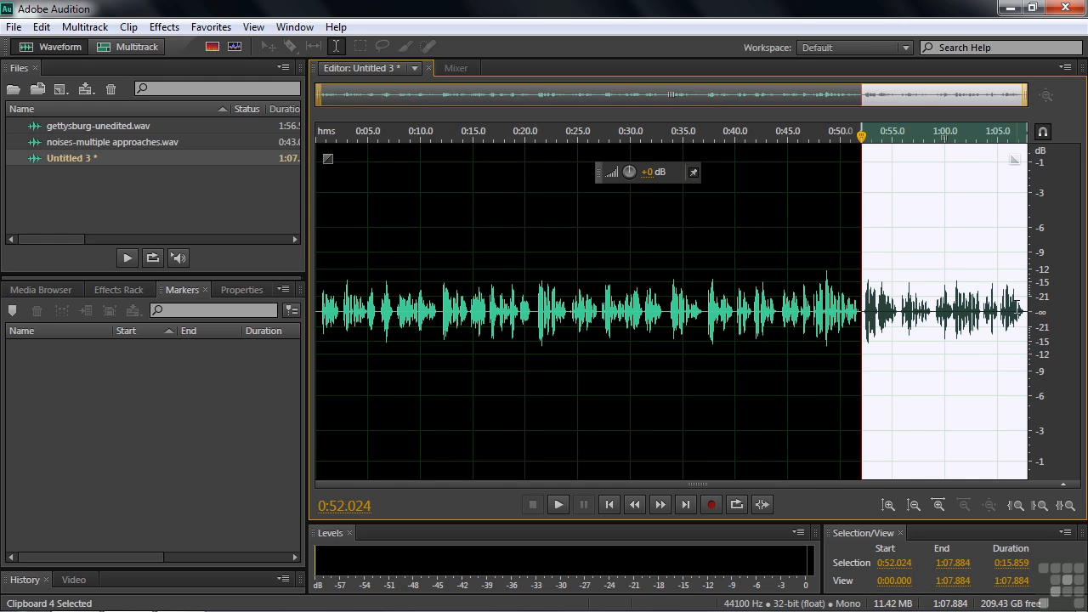
- Append Clipboard 5's audio at the end, bringing Untitled 3 to 1:37.237
{"action": "left_click", "coordinate": [1026, 309]}
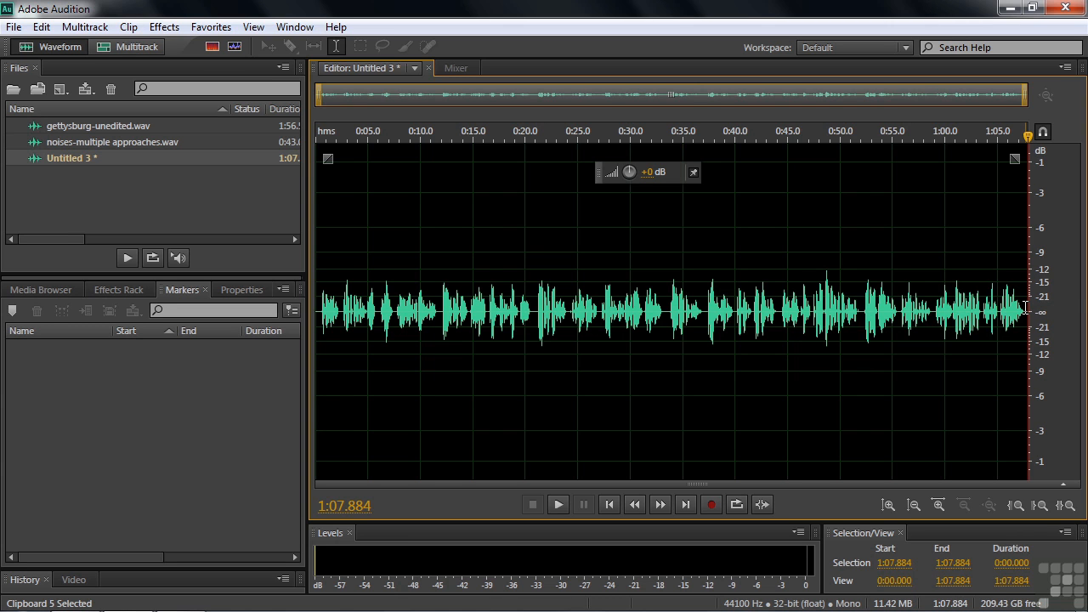
{"action": "key", "text": "ctrl+v"}
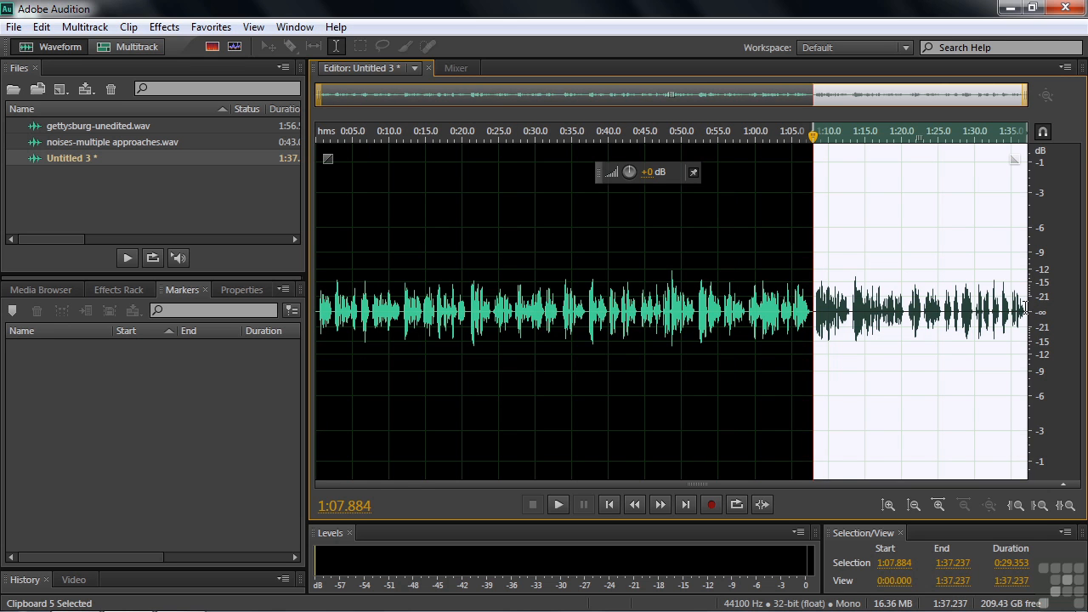
{"action": "left_click", "coordinate": [800, 314]}
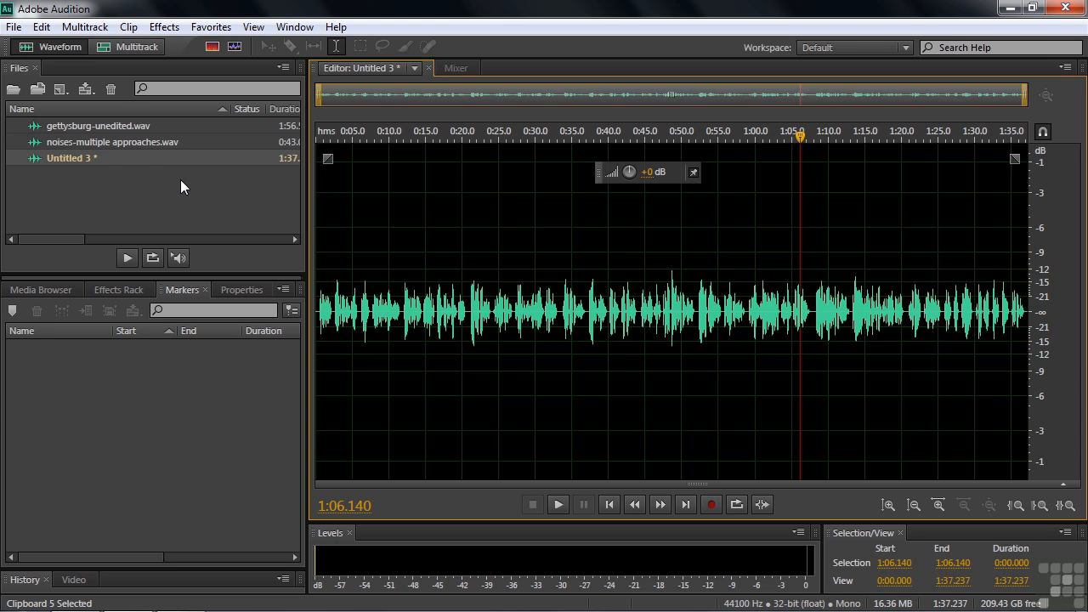
- Open noises-multiple approaches.wav (0:43.084) and view it as a spectral frequency display
{"action": "double_click", "coordinate": [50, 142]}
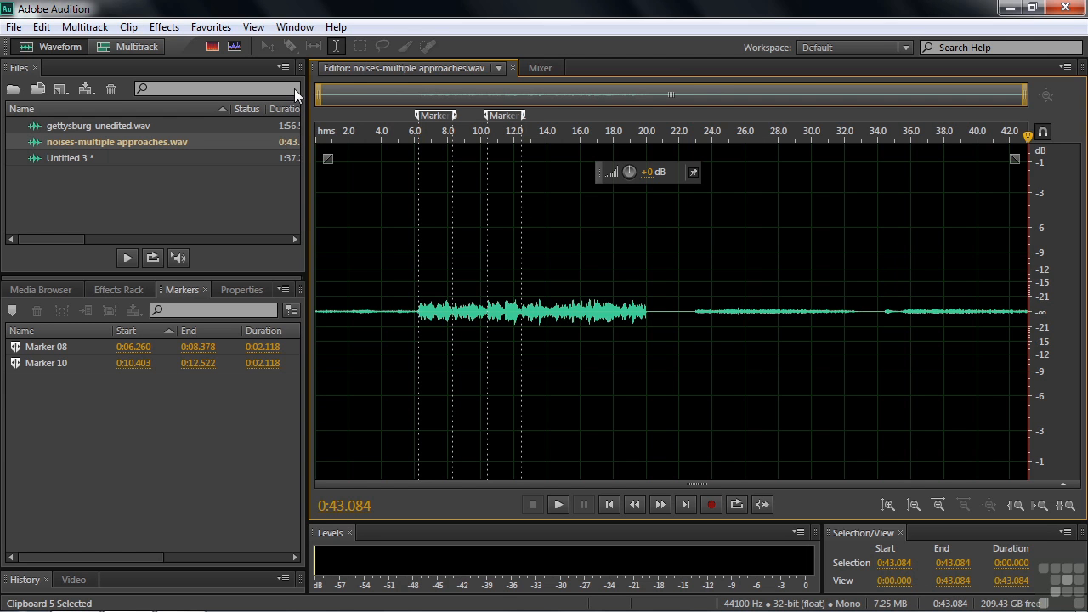
{"action": "left_click", "coordinate": [211, 48]}
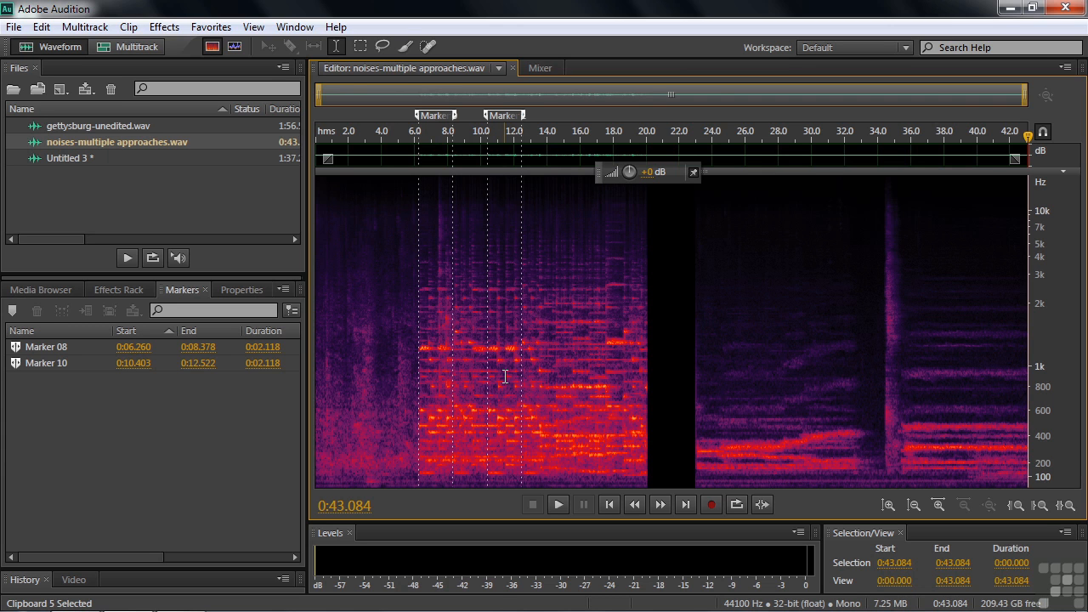
- Boost the noises file's volume, preview it from 0:06, then select Marker 10 (0:10.403–0:12.522)
{"action": "left_click", "coordinate": [414, 384]}
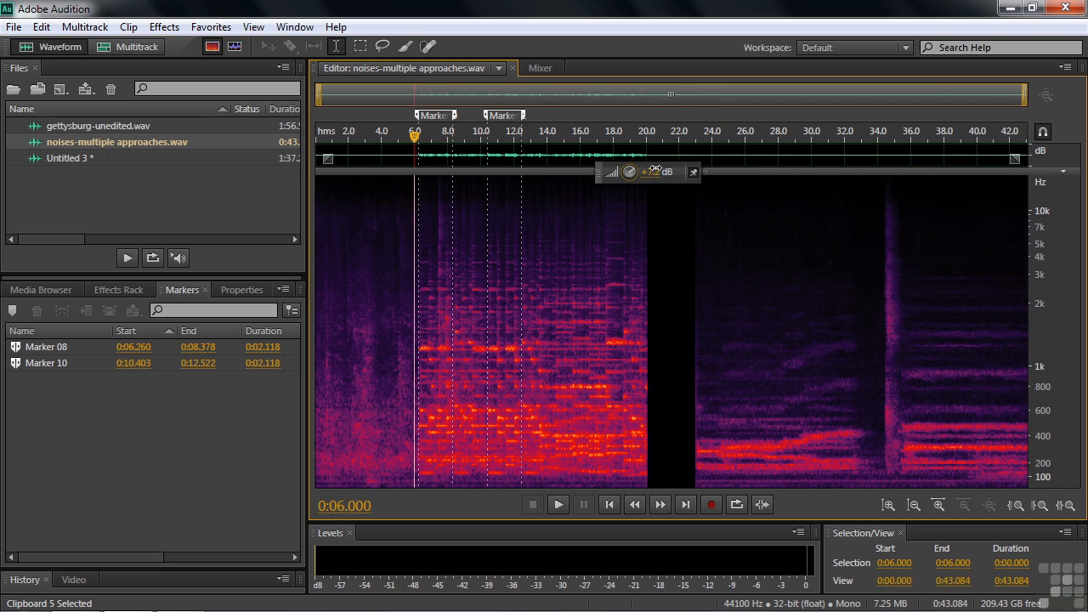
{"action": "left_click_drag", "start_coordinate": [652, 172], "coordinate": [655, 172]}
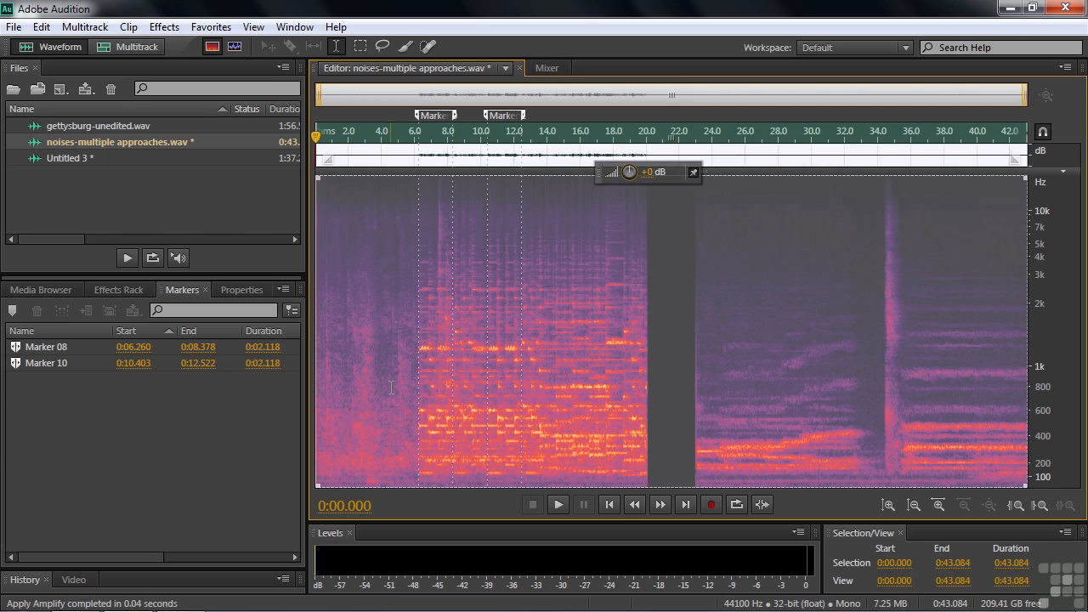
{"action": "left_click", "coordinate": [414, 388]}
{"action": "key", "text": "space"}
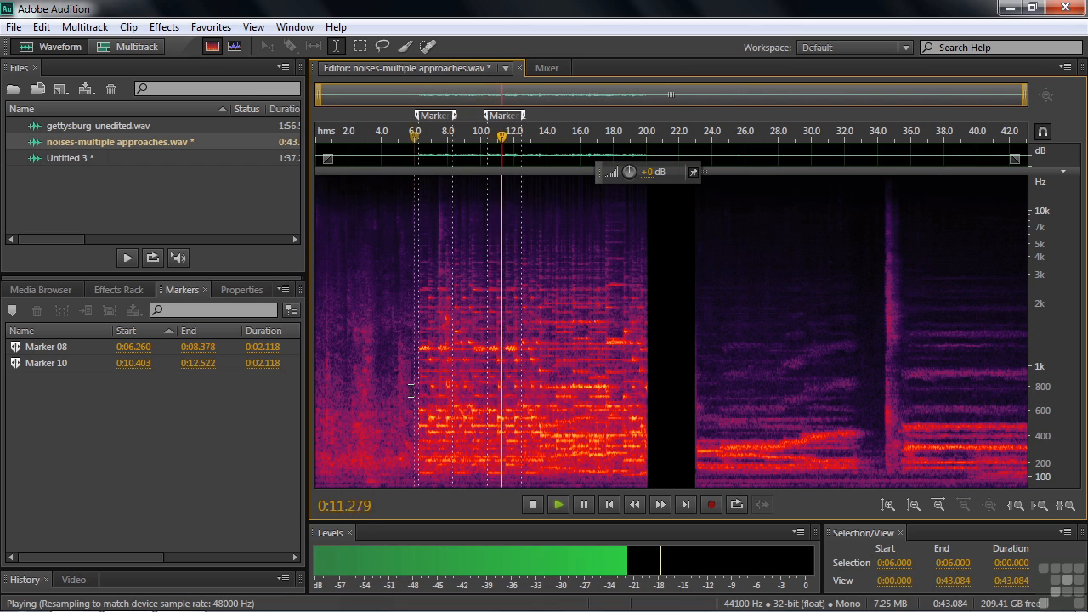
{"action": "key", "text": "space"}
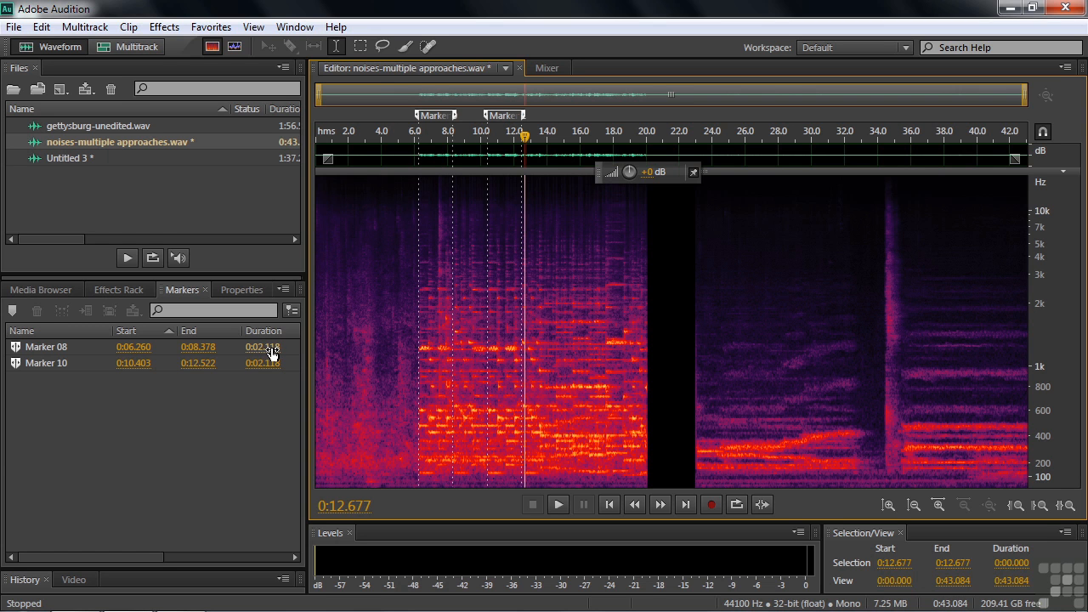
{"action": "left_click", "coordinate": [493, 317]}
{"action": "left_click_drag", "start_coordinate": [495, 316], "coordinate": [520, 320]}
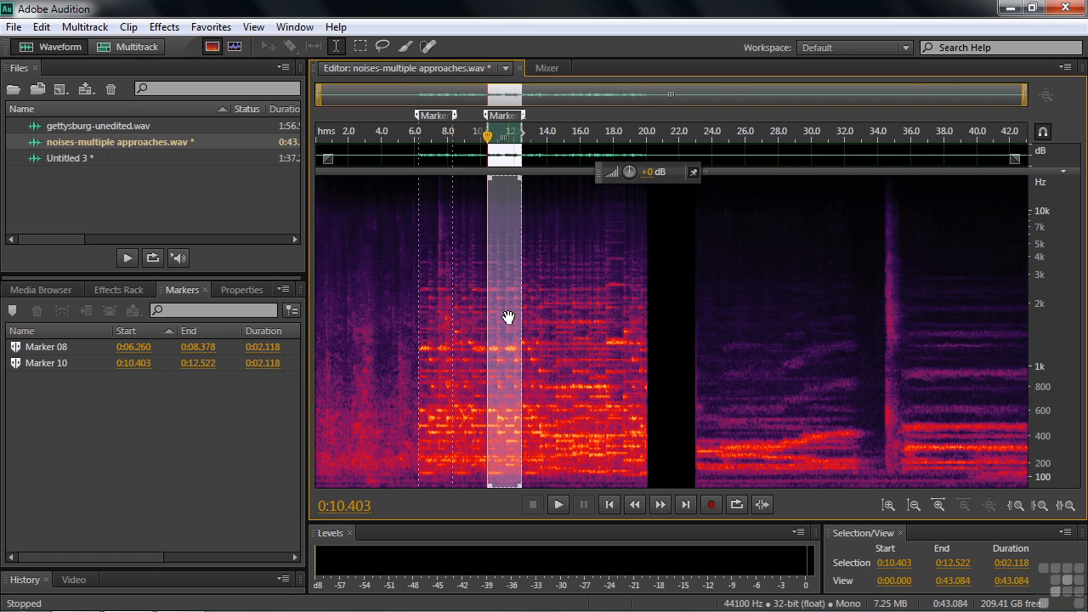
- Copy the Marker 10 clip into Clipboard 1, then select Marker 08 (0:06.260–0:08.378)
{"action": "left_click", "coordinate": [41, 28]}
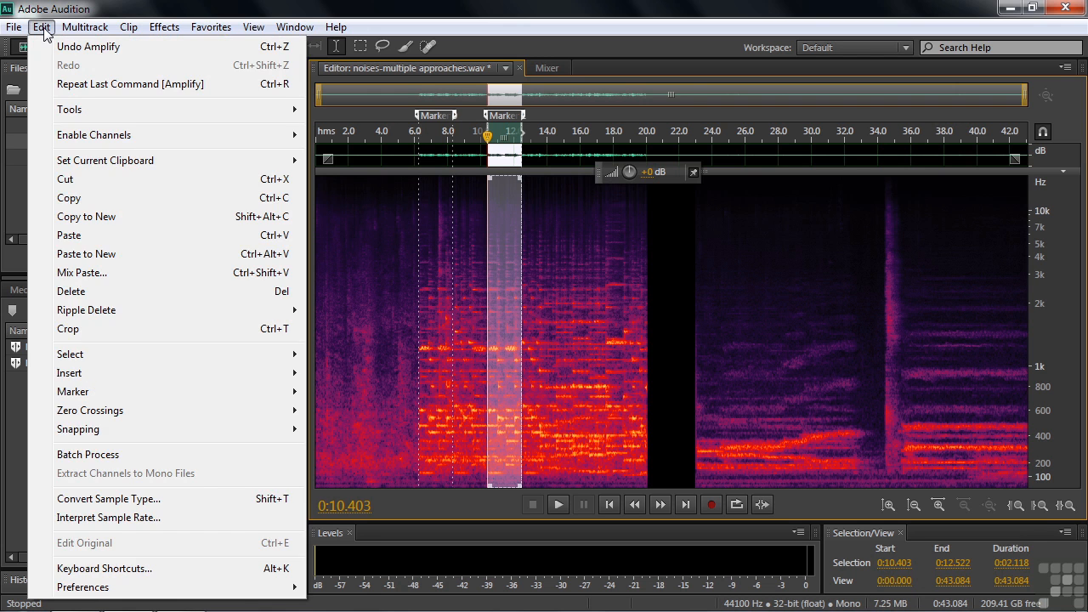
{"action": "mouse_move", "coordinate": [255, 163]}
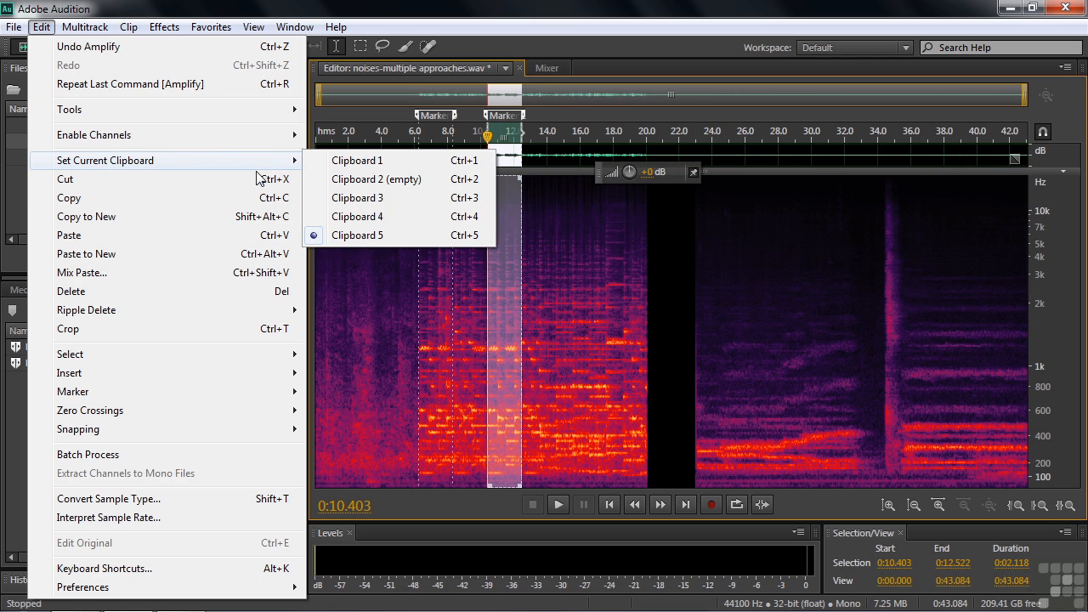
{"action": "left_click", "coordinate": [349, 164]}
{"action": "key", "text": "ctrl+c"}
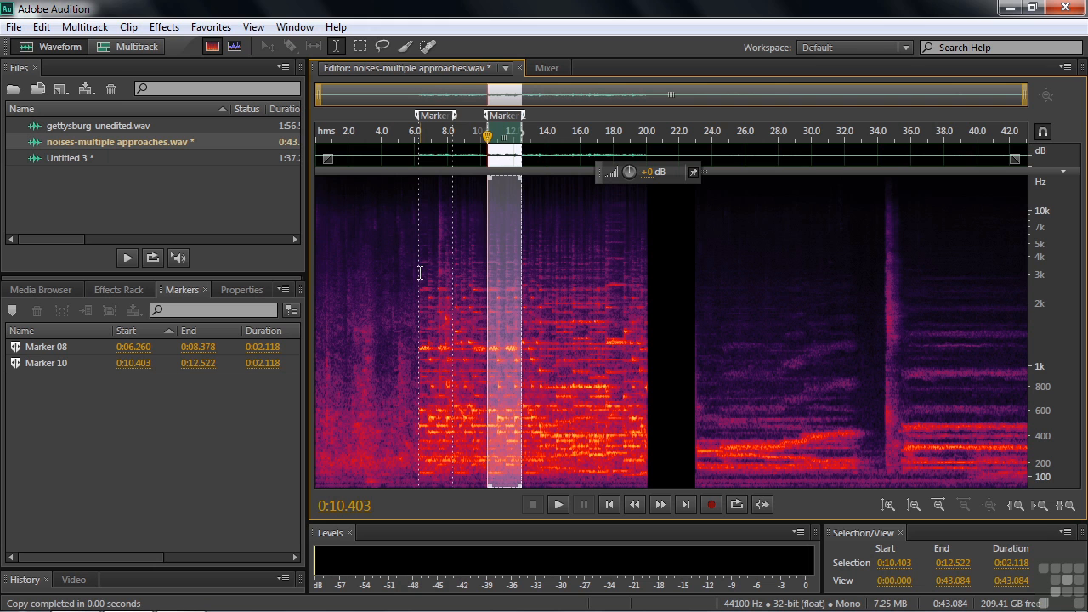
{"action": "left_click_drag", "start_coordinate": [419, 272], "coordinate": [452, 281]}
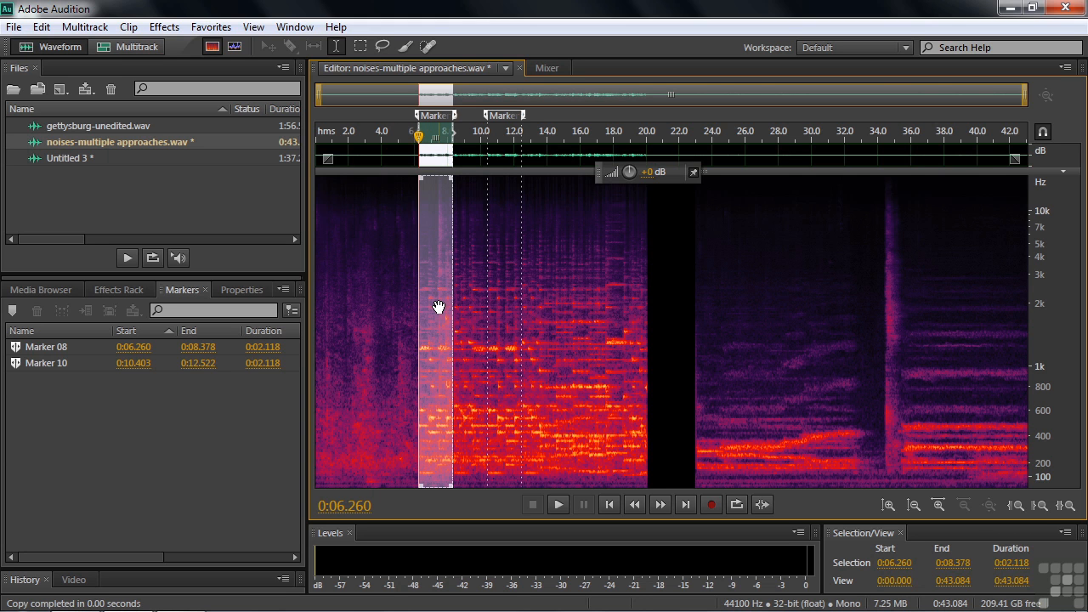
- Open Mix Paste, move it aside, and keep Existing Audio 0% with Copied Audio 100%
{"action": "left_click", "coordinate": [41, 27]}
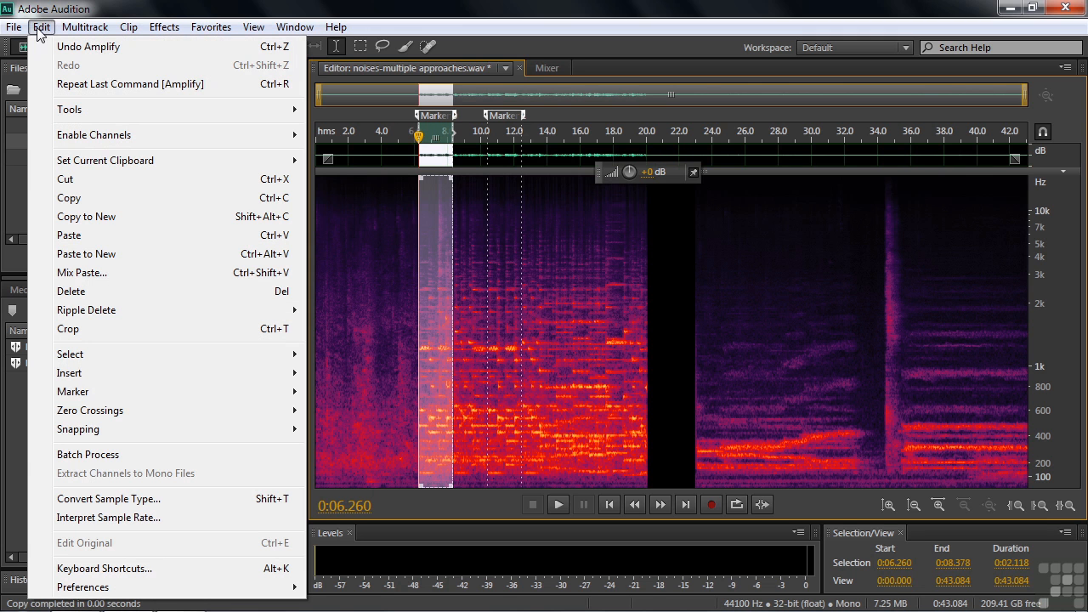
{"action": "left_click", "coordinate": [66, 278]}
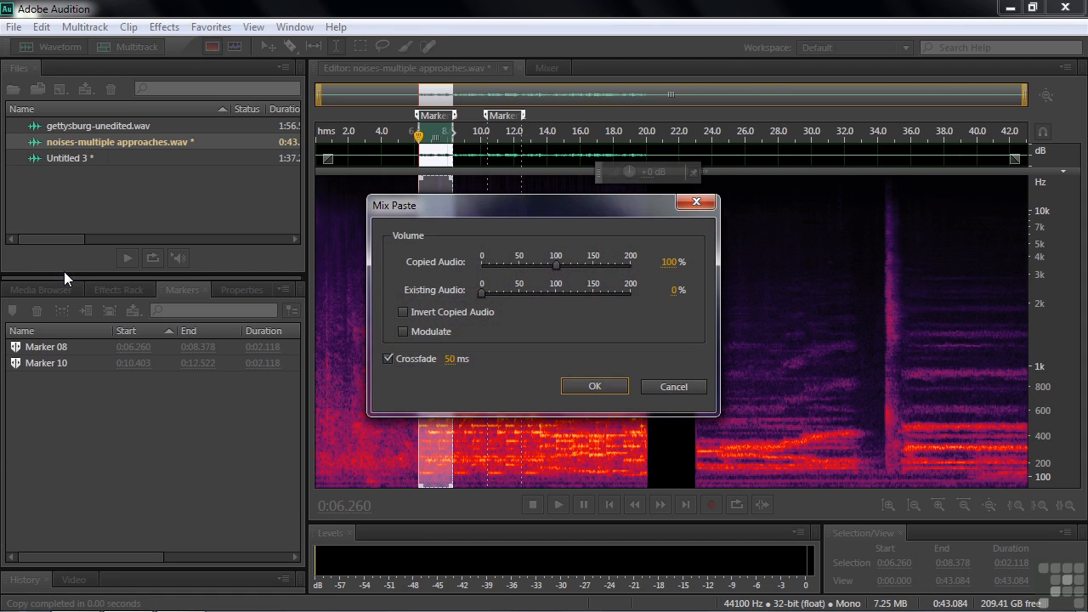
{"action": "left_click_drag", "start_coordinate": [525, 214], "coordinate": [652, 162]}
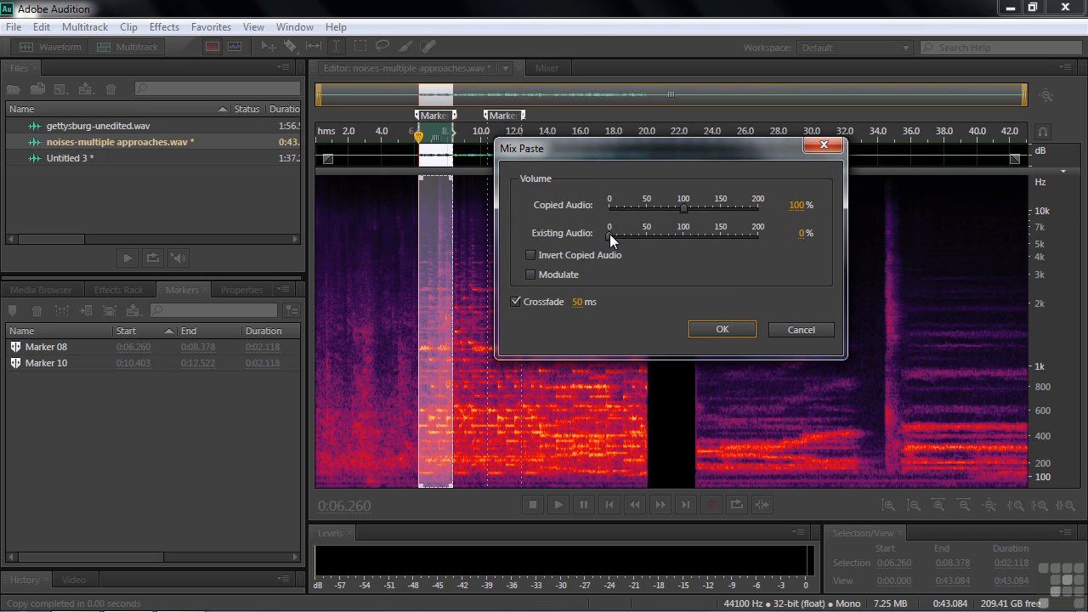
{"action": "left_click_drag", "start_coordinate": [607, 234], "coordinate": [683, 240]}
{"action": "left_click_drag", "start_coordinate": [685, 236], "coordinate": [602, 244]}
- Confirm the mix paste over Marker 08 and play back the result from 0:06
{"action": "left_click", "coordinate": [722, 329]}
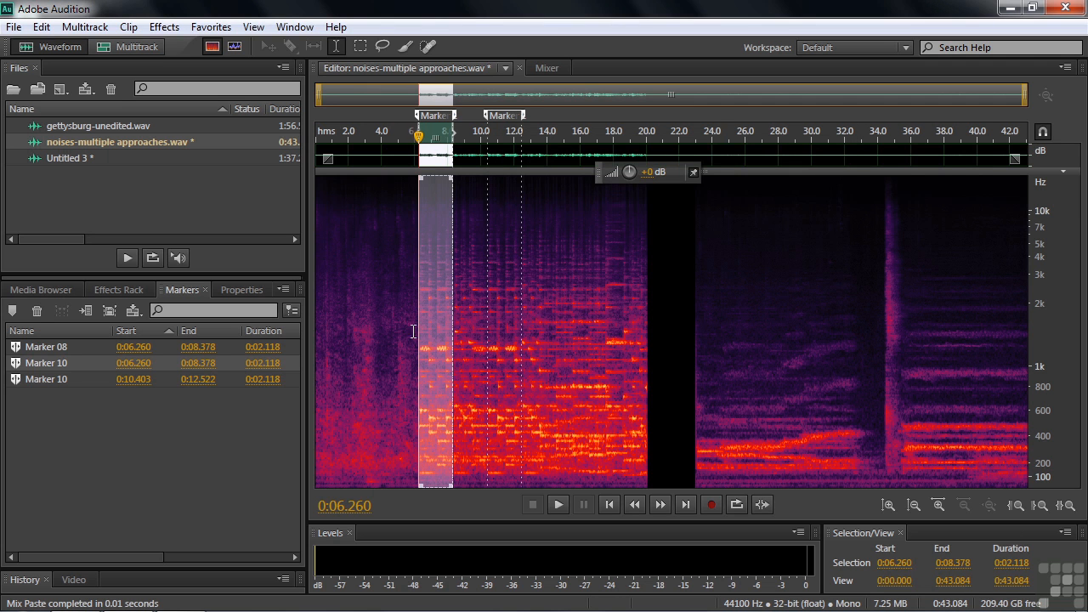
{"action": "left_click", "coordinate": [413, 332]}
{"action": "key", "text": "space"}
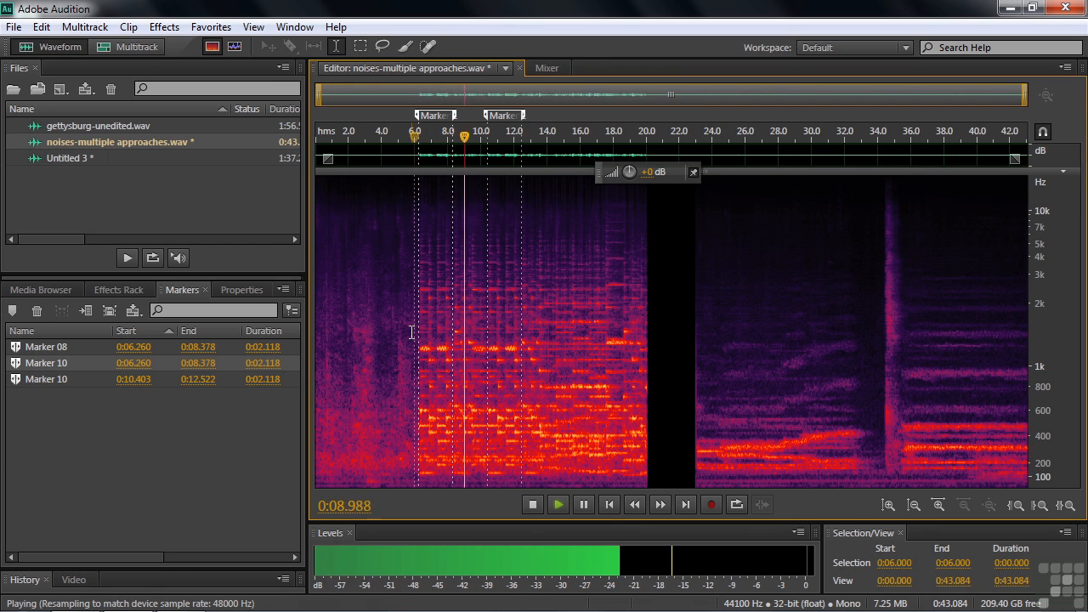
{"action": "key", "text": "space"}
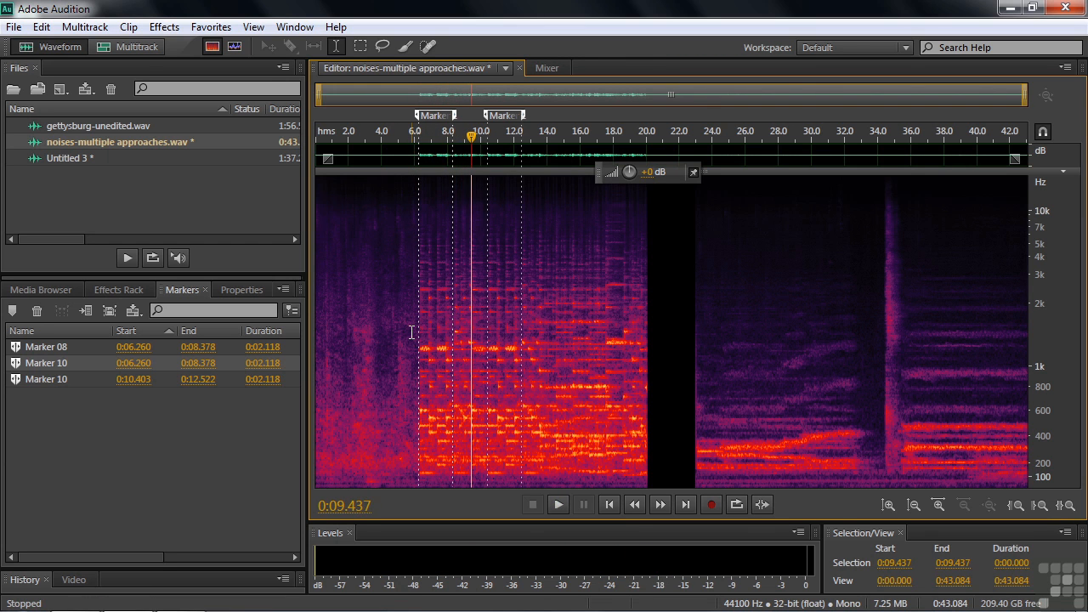